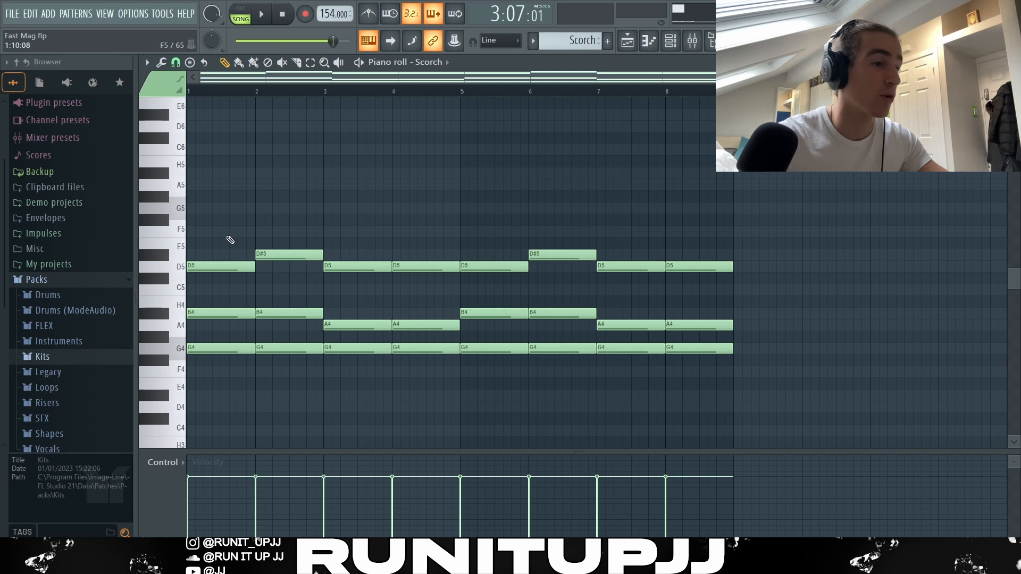
Examine the Scorch chord notes by highlighting bars 1 to 4, the upper D5 and D#5 row, and the middle A4 and B4 row.
{"action": "left_click_drag", "start_coordinate": [227, 229], "coordinate": [427, 400]}
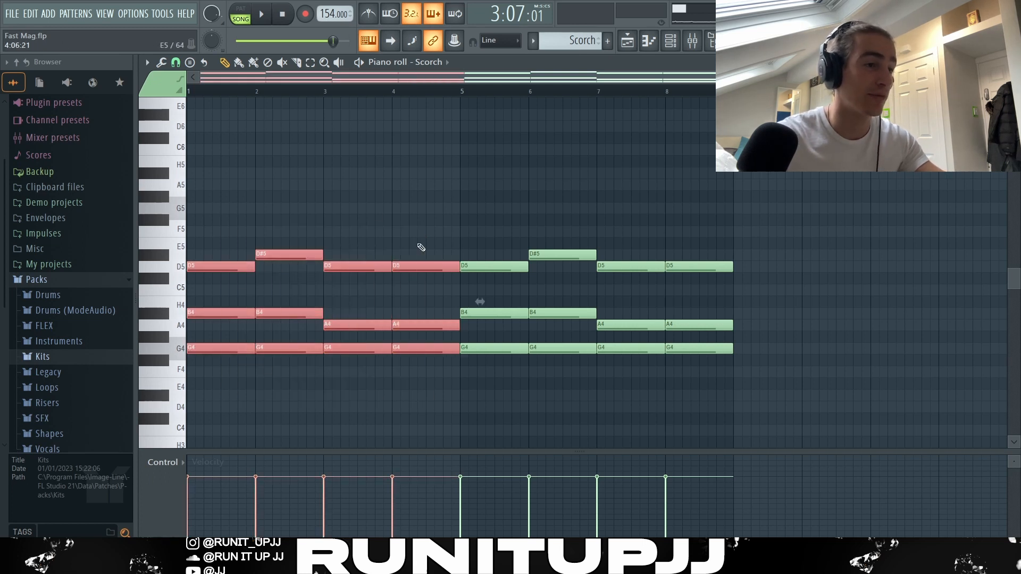
{"action": "left_click", "coordinate": [347, 221], "text": "ctrl"}
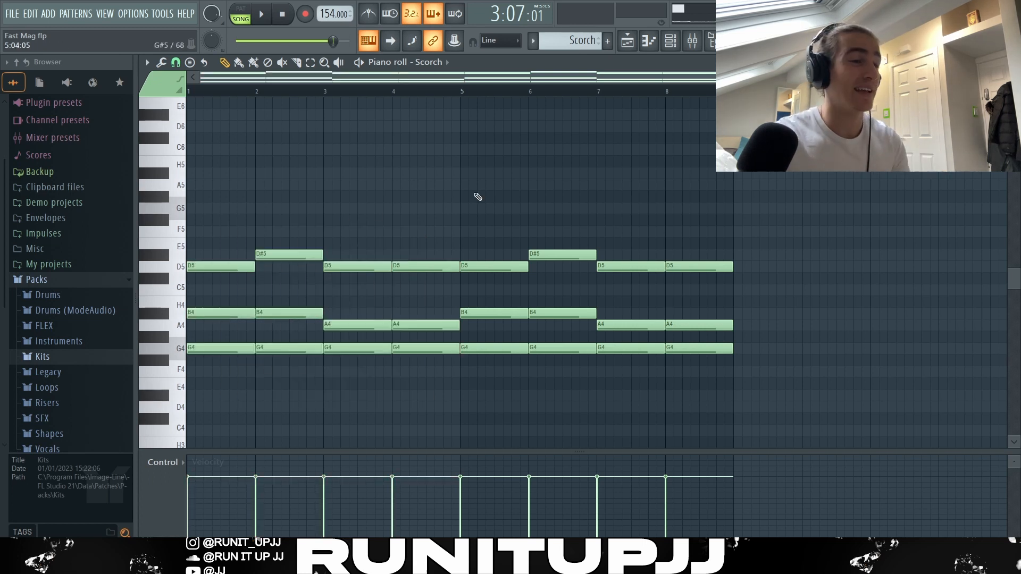
{"action": "left_click_drag", "start_coordinate": [223, 237], "coordinate": [737, 287]}
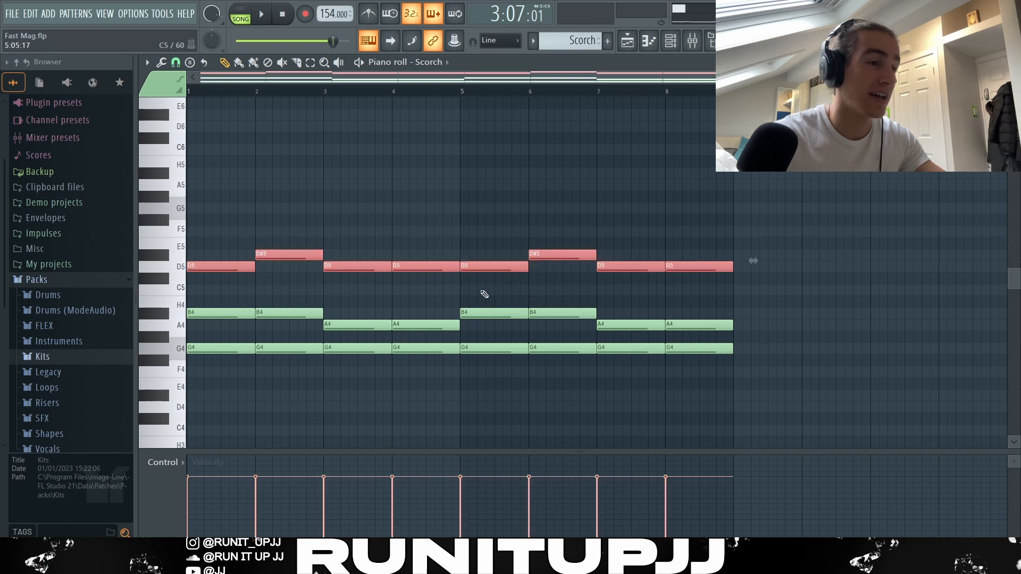
{"action": "left_click_drag", "start_coordinate": [216, 296], "coordinate": [751, 327]}
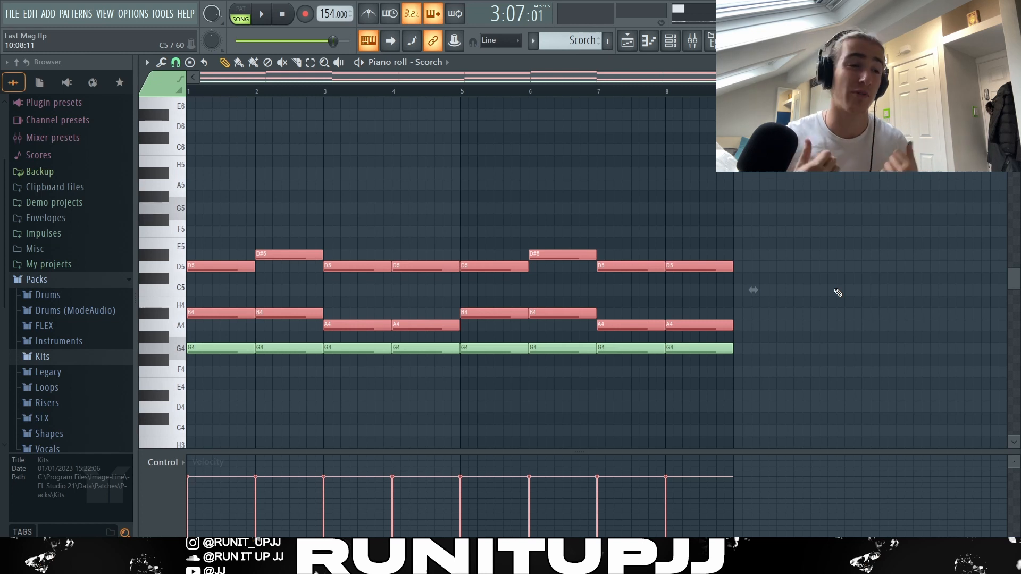
Show the playlist and quick-render the Scorch pattern as an audio clip.
{"action": "key", "text": "F5"}
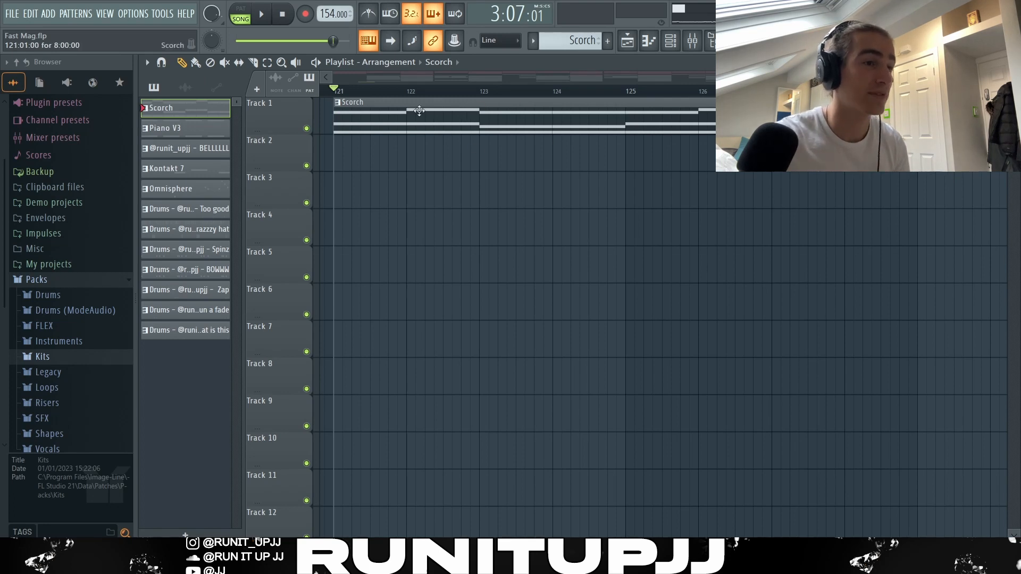
{"action": "right_click", "coordinate": [160, 108]}
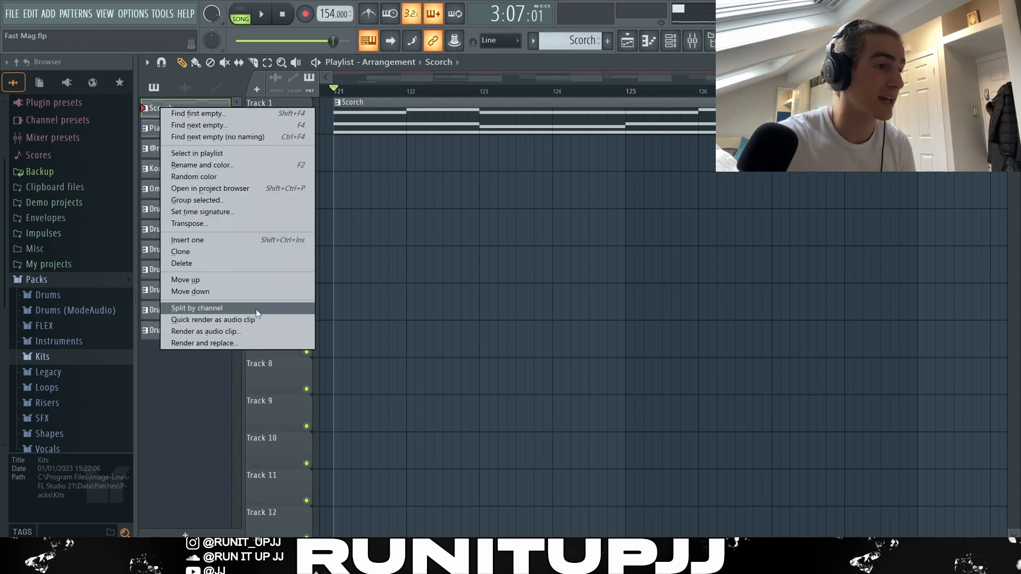
{"action": "left_click", "coordinate": [237, 318]}
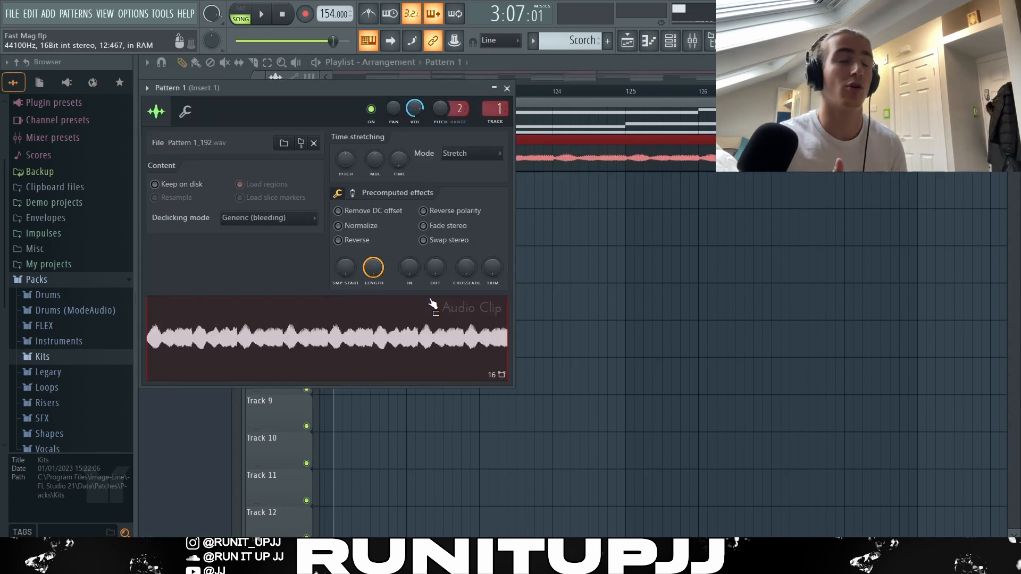
Keep the rendered clip's declicking mode at Generic (bleeding), reverse the audio and set its time stretch to 4:00:00.
{"action": "left_click", "coordinate": [260, 220]}
{"action": "left_click", "coordinate": [255, 270]}
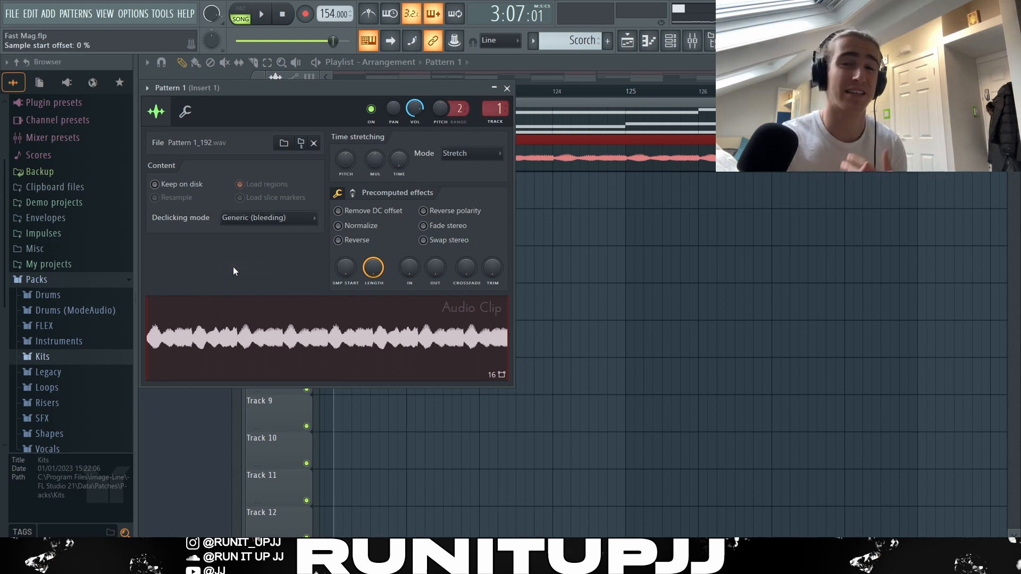
{"action": "left_click", "coordinate": [339, 240]}
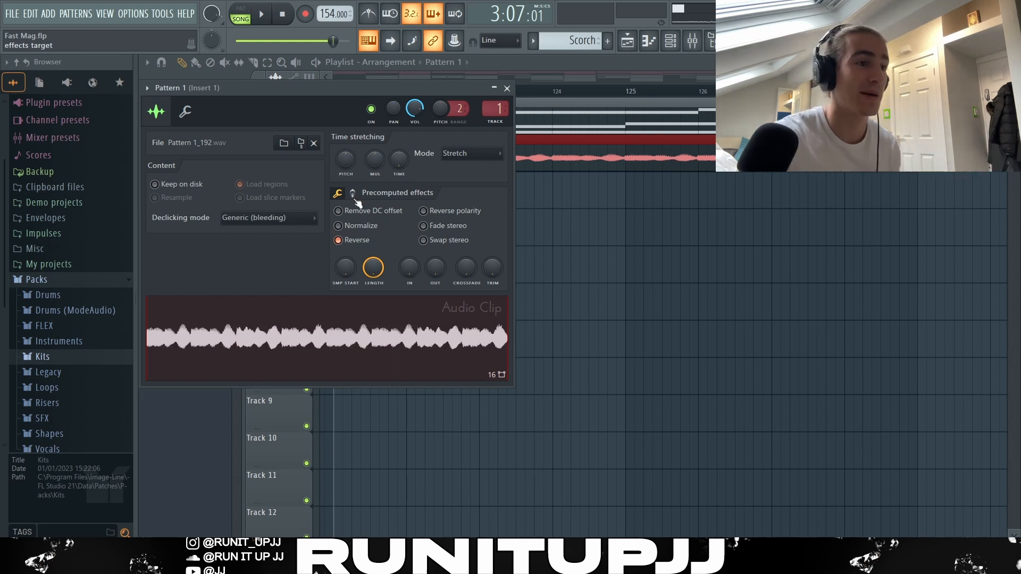
{"action": "left_click_drag", "start_coordinate": [400, 157], "coordinate": [400, 135]}
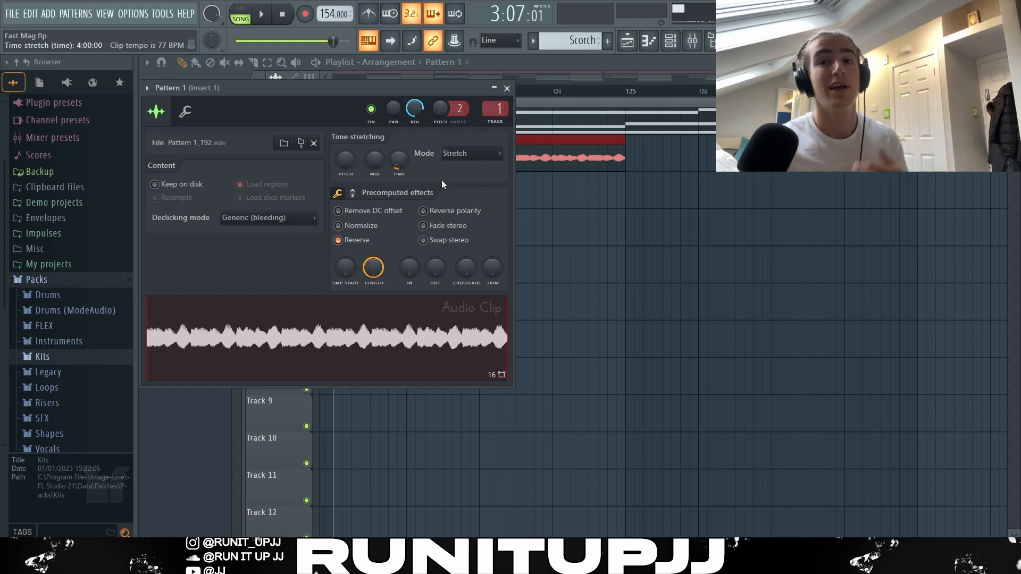
Duplicate the reversed Pattern 1 clip on Track 2 so the copy starts at bar 125, and clear the selection.
{"action": "left_click_drag", "start_coordinate": [678, 156], "coordinate": [571, 182]}
{"action": "key", "text": "ctrl+b"}
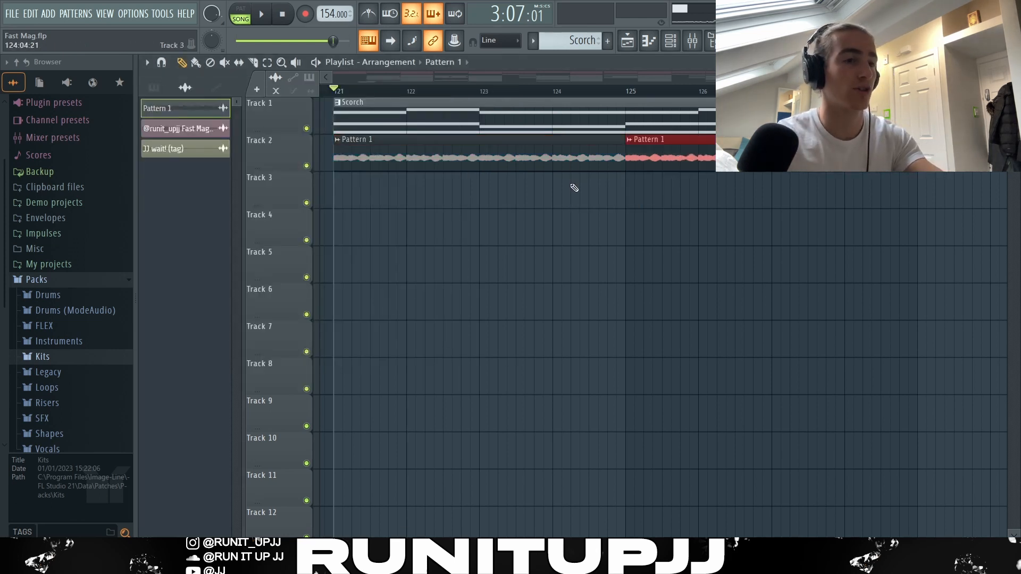
{"action": "key", "text": "ctrl+d"}
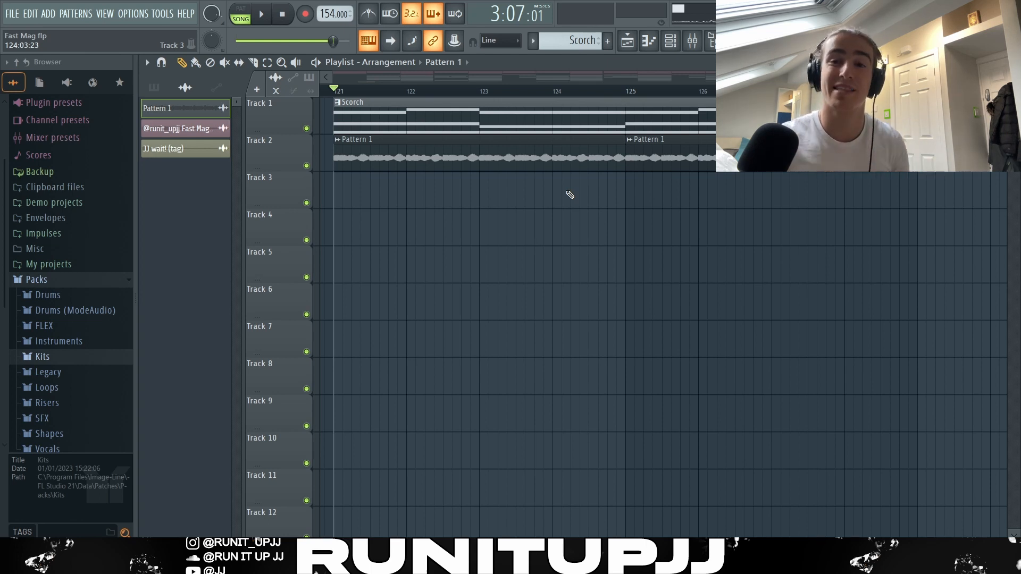
Play the arrangement and inspect the soothe2 effect on Insert 1.
{"action": "key", "text": "space"}
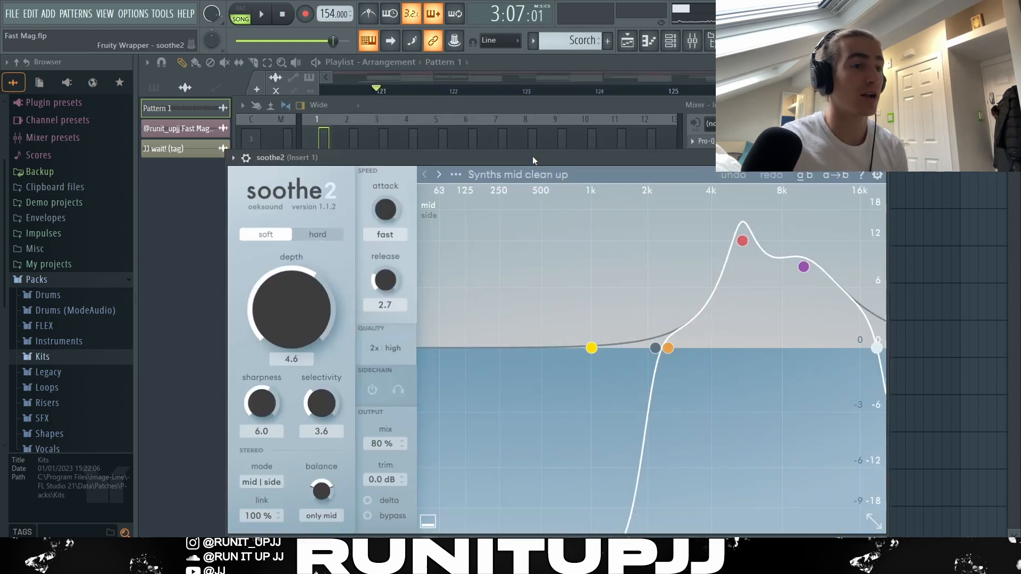
{"action": "left_click_drag", "start_coordinate": [532, 156], "coordinate": [505, 80]}
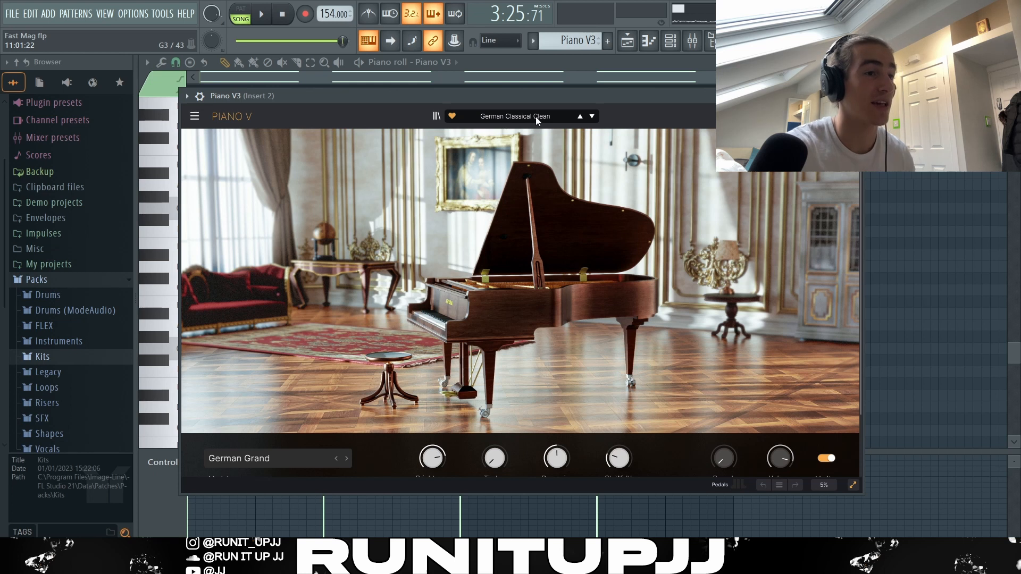
Close the Piano V instrument and examine the paired G2 and G3 notes across the Piano V3 pattern.
{"action": "left_click", "coordinate": [855, 96]}
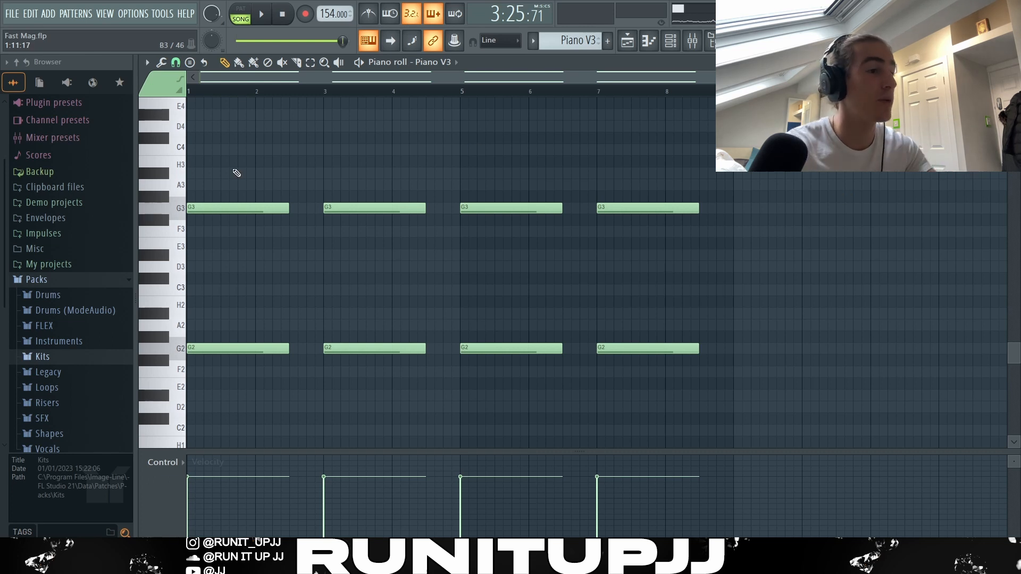
{"action": "left_click", "coordinate": [254, 209]}
{"action": "left_click_drag", "start_coordinate": [198, 339], "coordinate": [274, 349]}
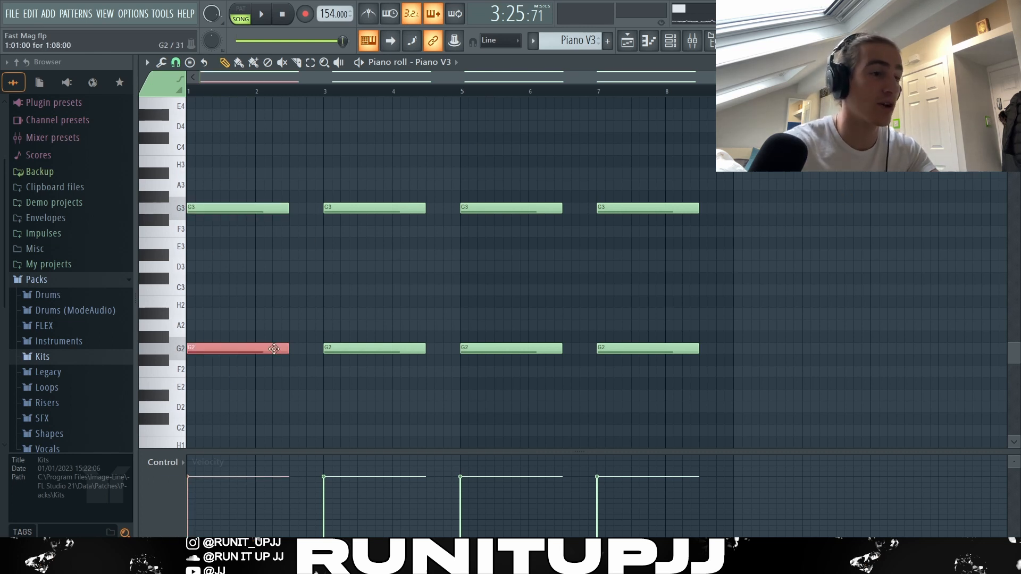
{"action": "left_click_drag", "start_coordinate": [376, 186], "coordinate": [380, 361]}
{"action": "left_click_drag", "start_coordinate": [485, 145], "coordinate": [486, 357]}
{"action": "left_click_drag", "start_coordinate": [629, 181], "coordinate": [629, 362]}
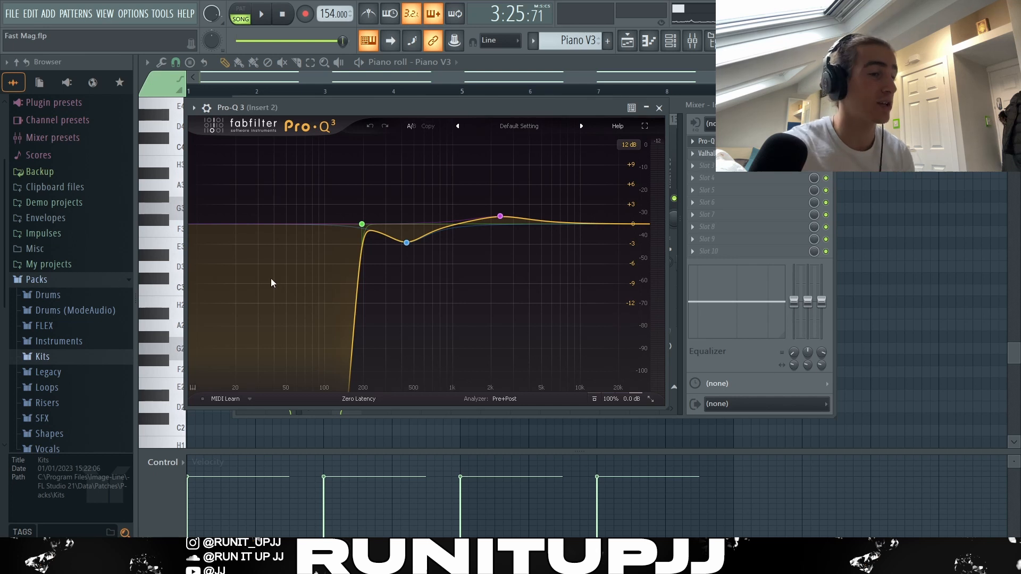
Examine the low cut and the high-frequency boost in the Pro-Q 3 curve on Insert 2.
{"action": "mouse_move", "coordinate": [267, 314]}
{"action": "mouse_move", "coordinate": [486, 214]}
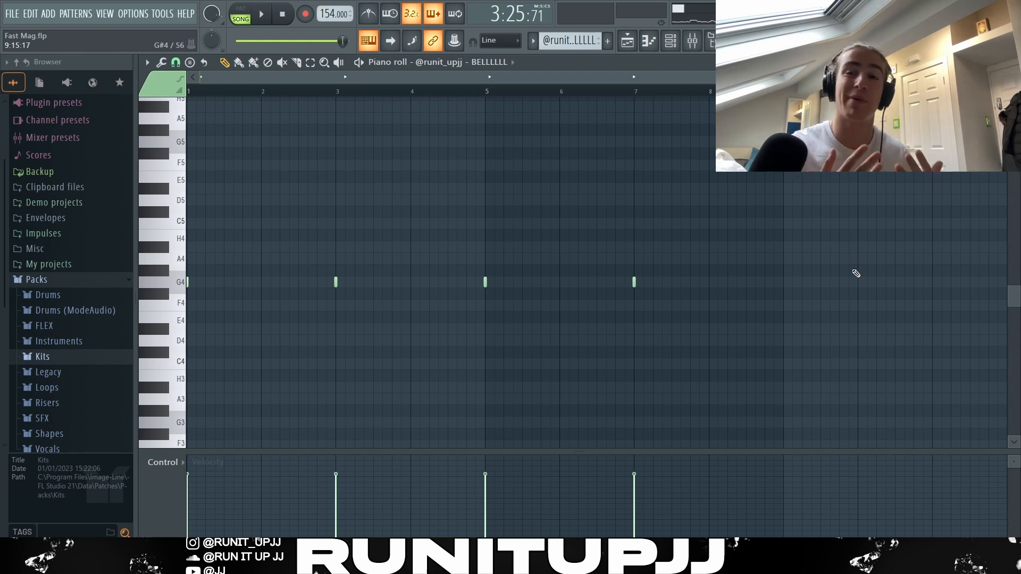
Play the BELLLLLL pattern and review the Pro-Q 3 and ValhallaVintageVerb effects on Insert 3.
{"action": "key", "text": "space"}
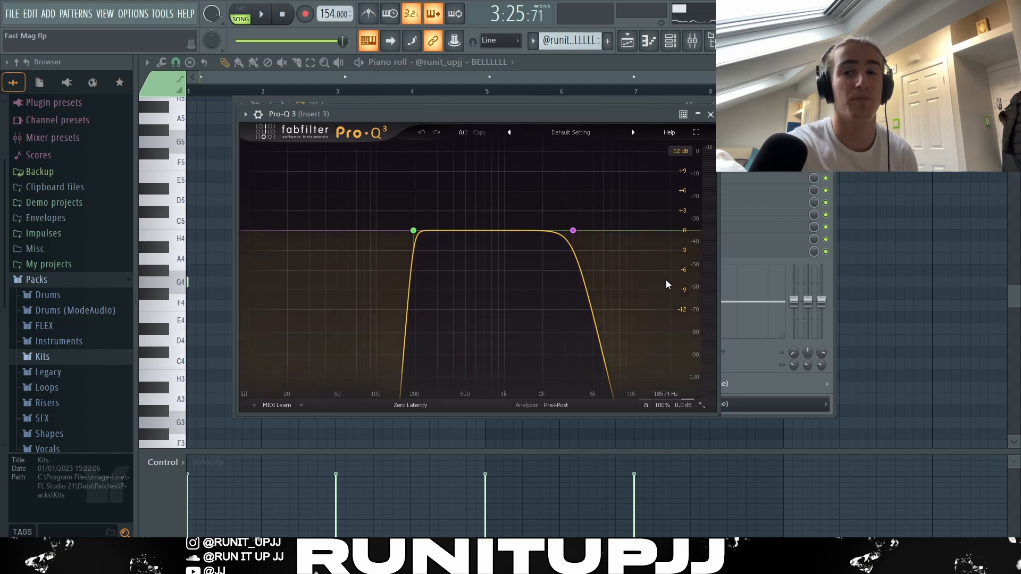
{"action": "left_click", "coordinate": [547, 104]}
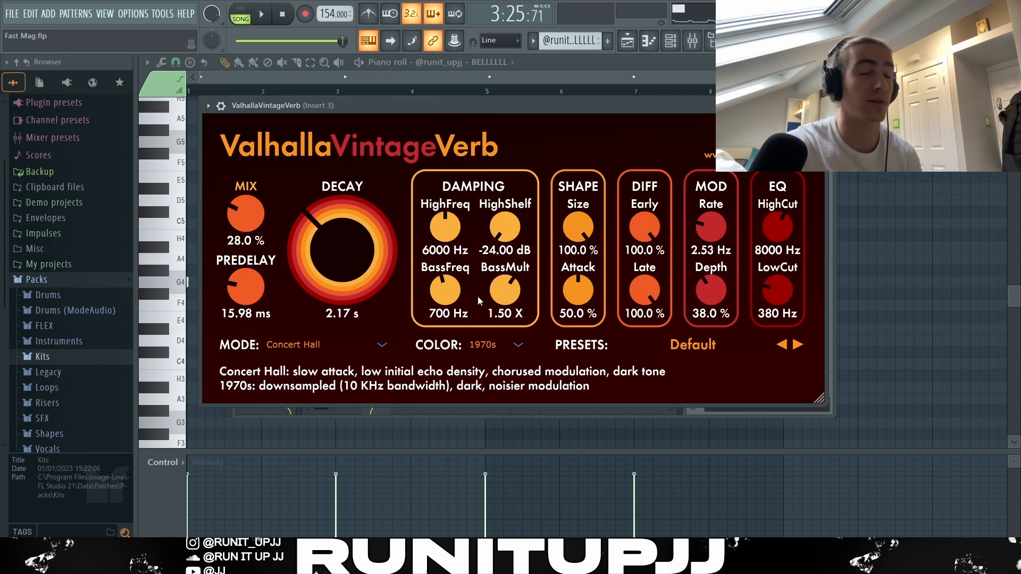
{"action": "key", "text": "F9"}
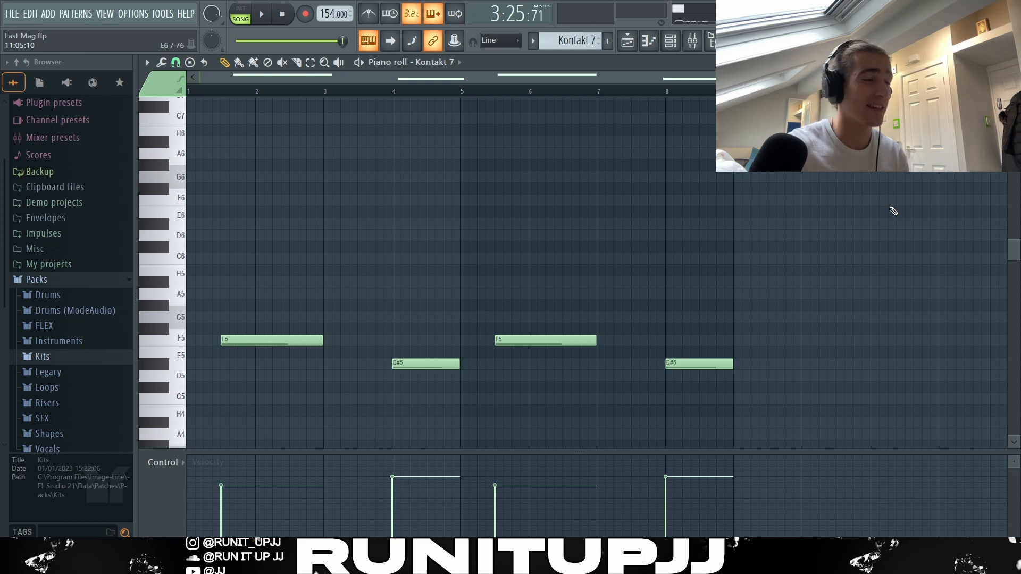
Examine the Kontakt 7 melody by highlighting the first F5 note, the first D#5 note and their repeat from bar 5.
{"action": "left_click_drag", "start_coordinate": [367, 315], "coordinate": [226, 400]}
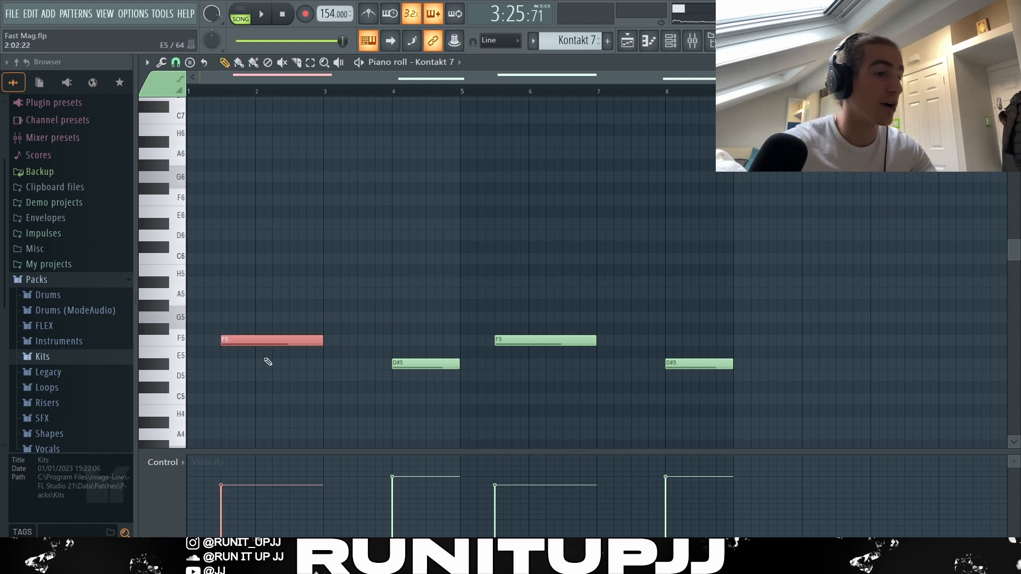
{"action": "left_click", "coordinate": [436, 364], "text": "ctrl"}
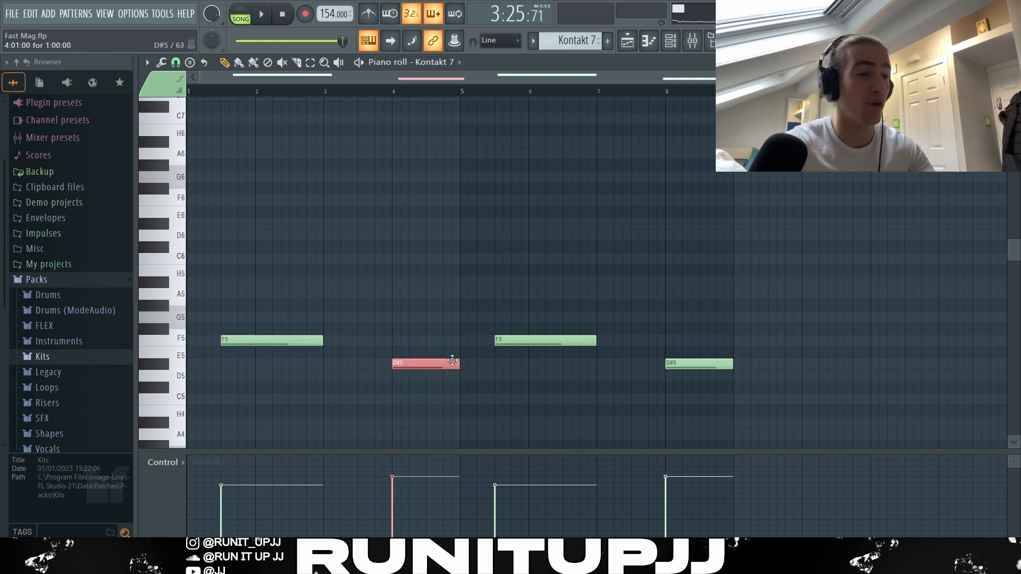
{"action": "left_click_drag", "start_coordinate": [520, 304], "coordinate": [702, 404]}
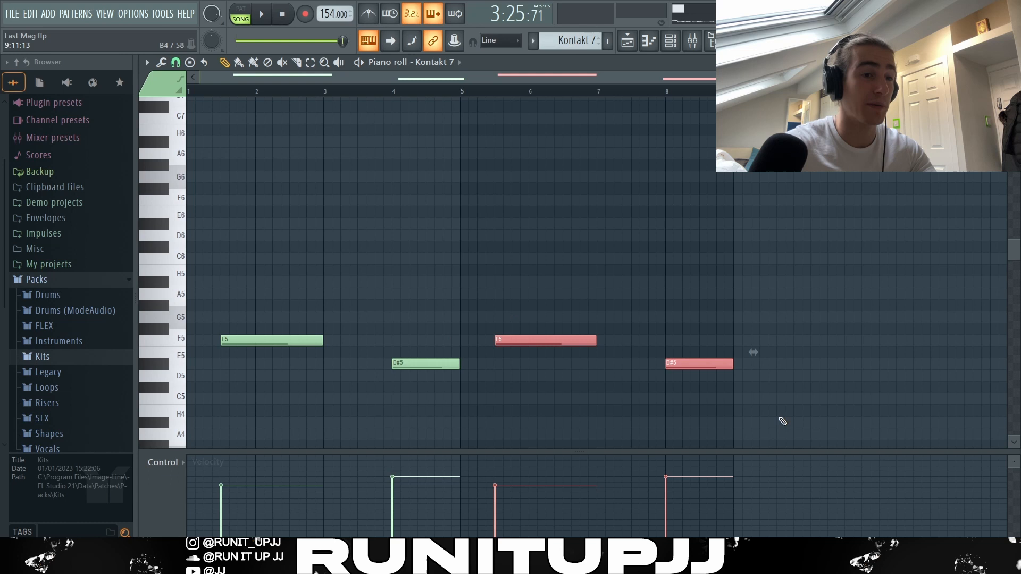
{"action": "left_click", "coordinate": [821, 383]}
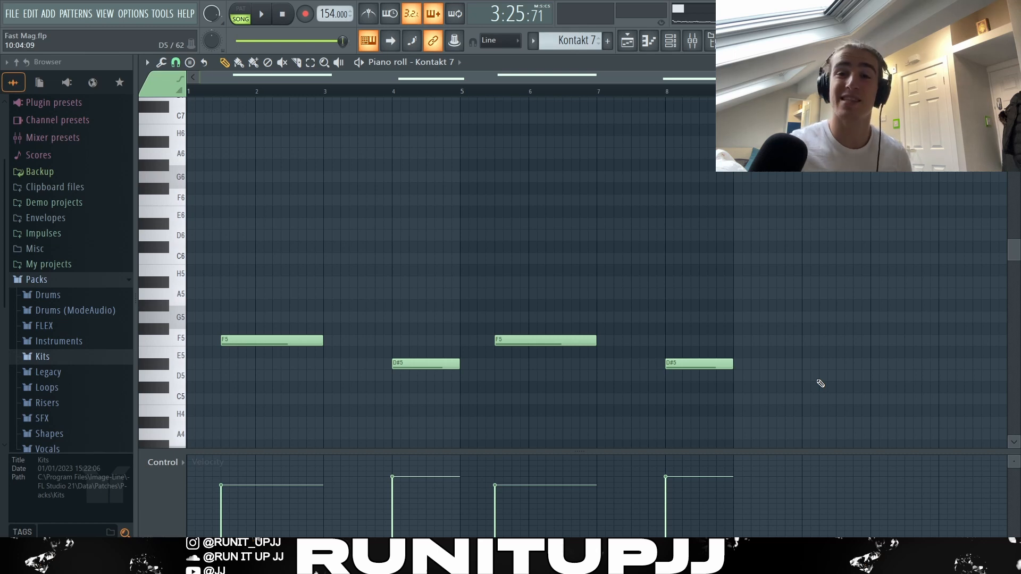
Play the Kontakt 7 melody and inspect the Band Pass Narrow curve in Pro-Q 3 on Insert 4.
{"action": "key", "text": "space"}
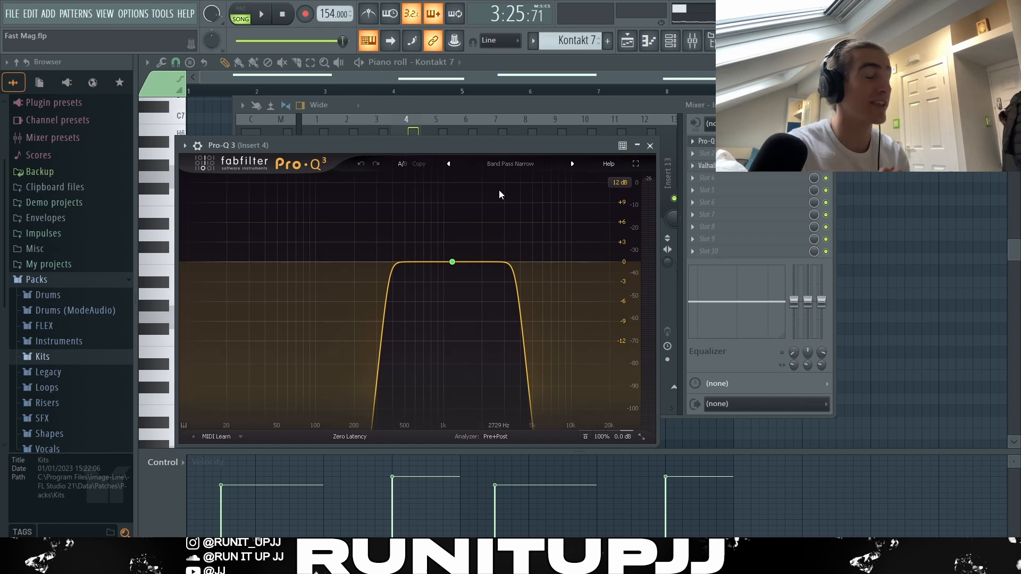
{"action": "mouse_move", "coordinate": [440, 276]}
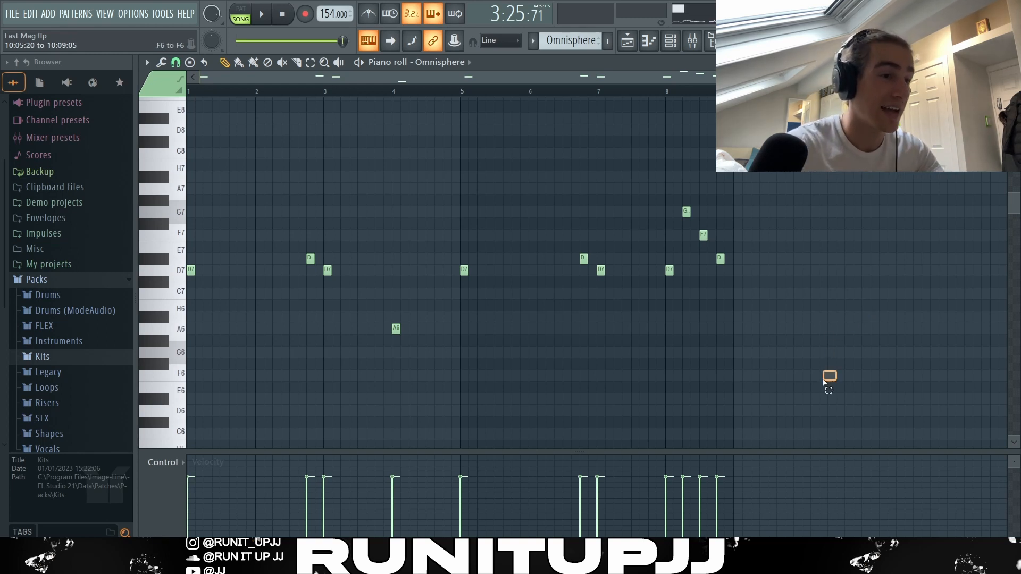
Examine the Omnisphere melody by highlighting its first four bars, the repeat from bar 5 and the three closing notes in bar 8.
{"action": "left_click_drag", "start_coordinate": [834, 378], "coordinate": [123, 261]}
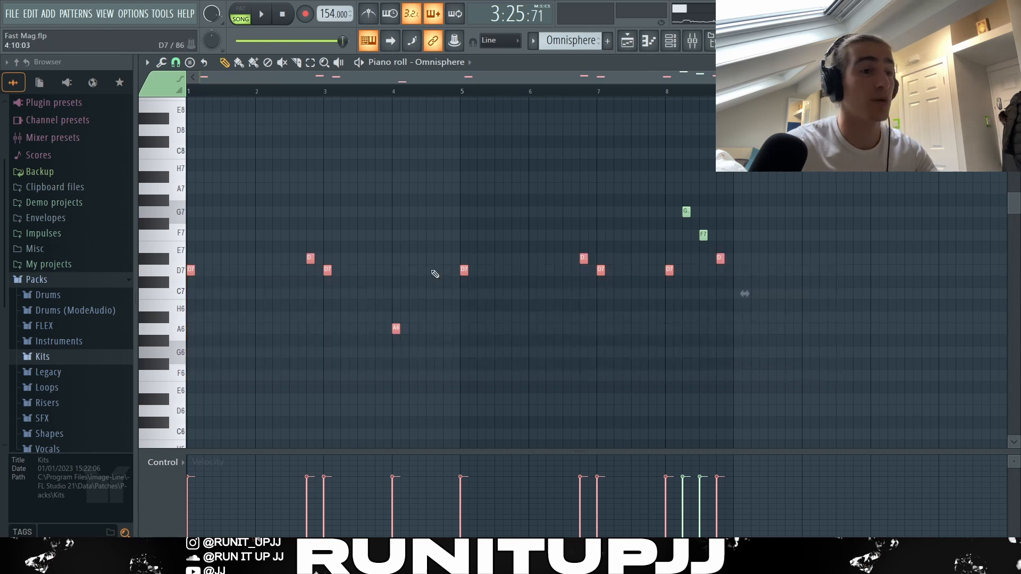
{"action": "left_click", "coordinate": [880, 270], "text": "ctrl"}
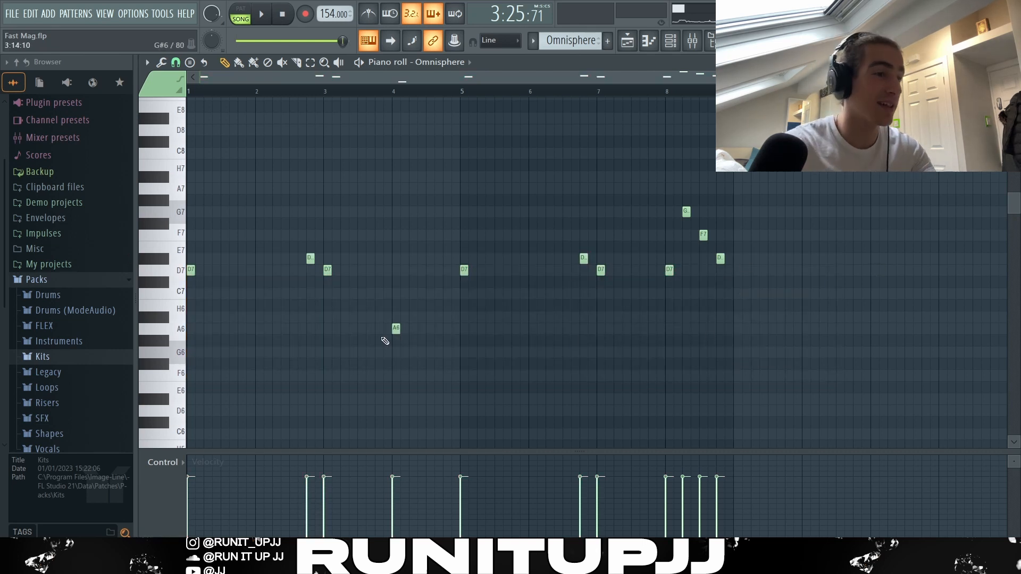
{"action": "left_click_drag", "start_coordinate": [441, 368], "coordinate": [200, 218]}
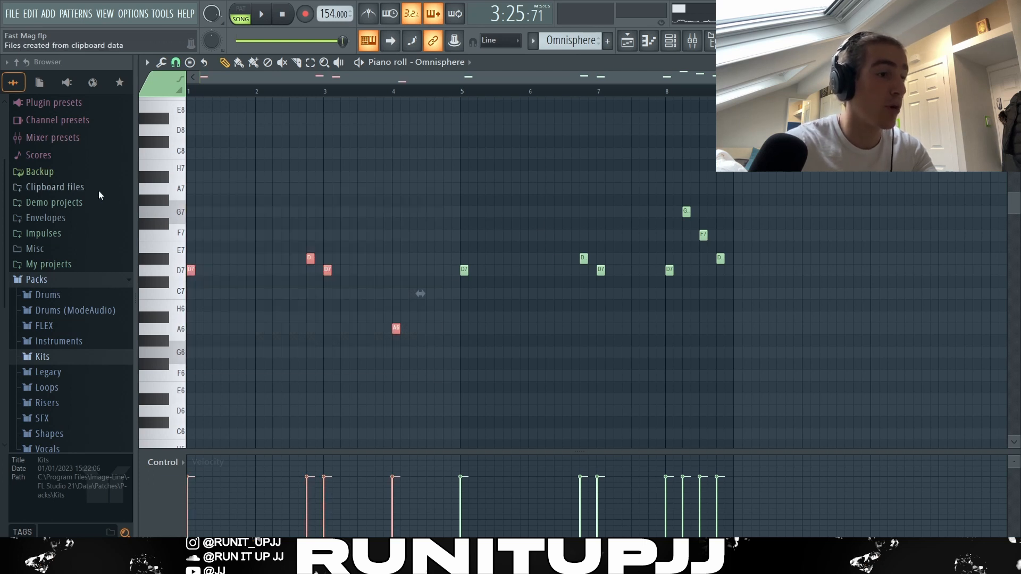
{"action": "left_click_drag", "start_coordinate": [714, 355], "coordinate": [456, 227]}
{"action": "left_click", "coordinate": [573, 298], "text": "ctrl"}
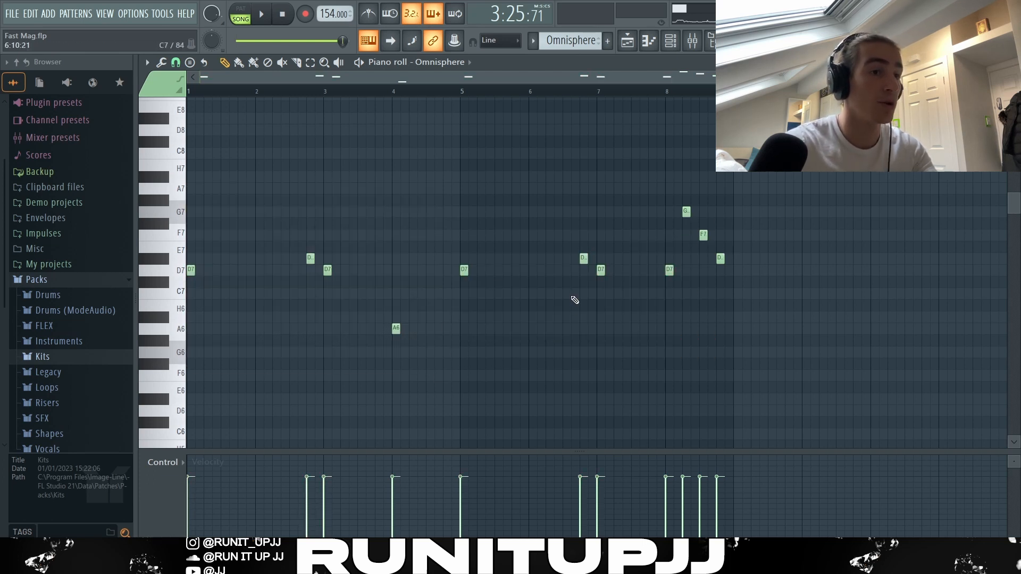
{"action": "left_click_drag", "start_coordinate": [757, 292], "coordinate": [678, 178]}
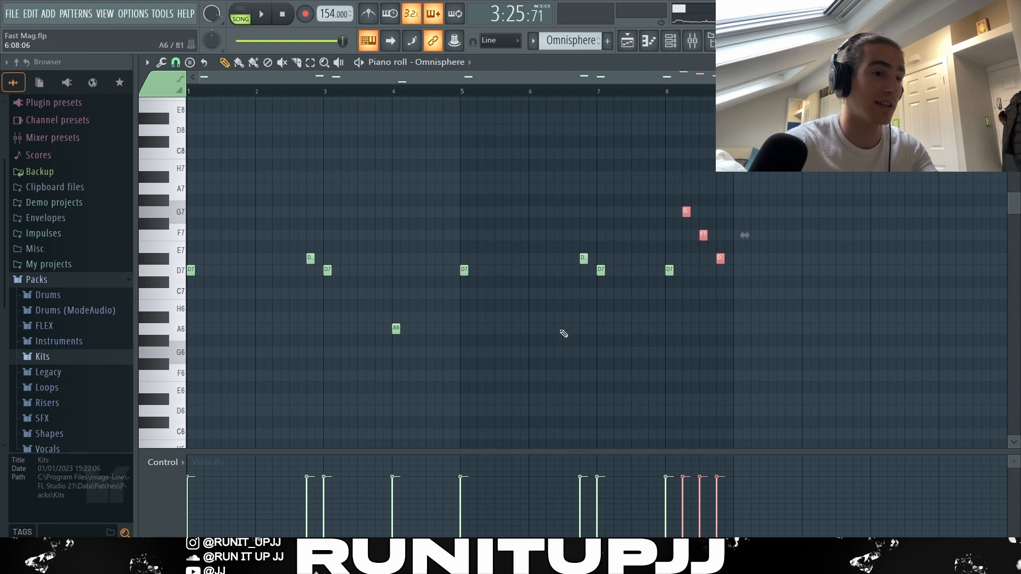
{"action": "left_click_drag", "start_coordinate": [409, 333], "coordinate": [364, 329]}
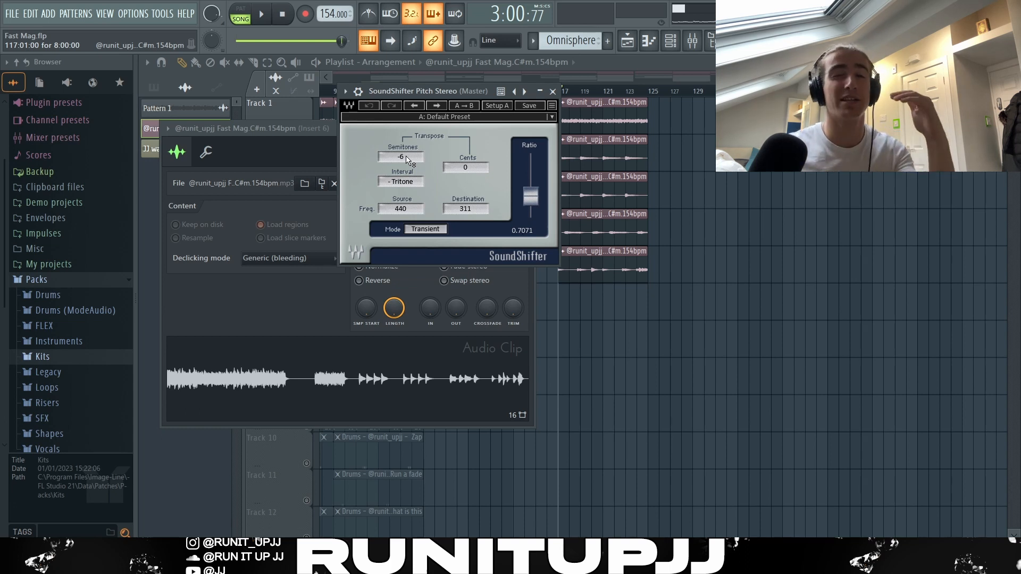
Close the SoundShifter effect and examine the first four bars of notes in the Brazzzy hat pattern.
{"action": "key", "text": "Escape"}
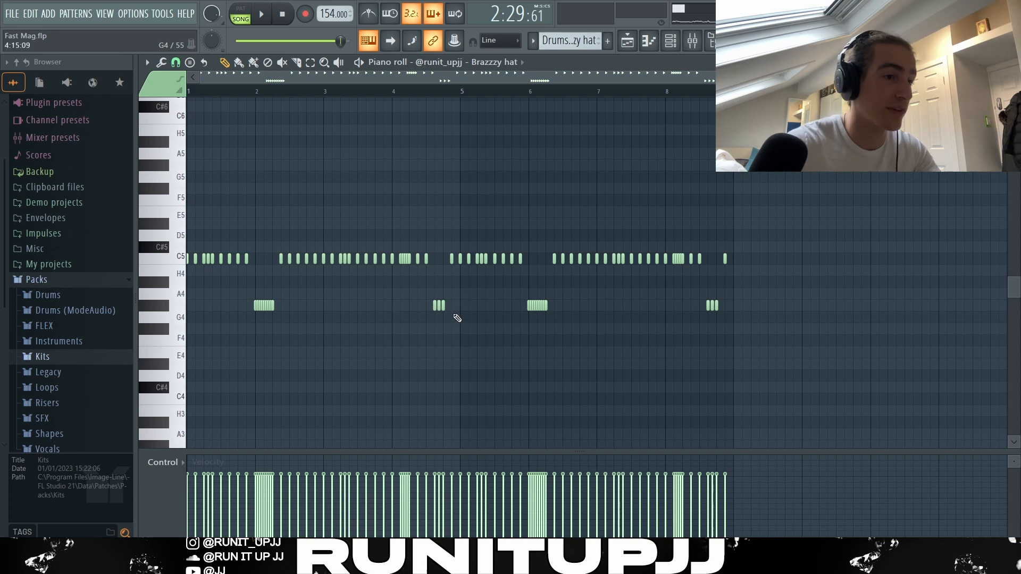
{"action": "left_click_drag", "start_coordinate": [454, 321], "coordinate": [91, 183]}
{"action": "scroll", "coordinate": [216, 312], "scroll_direction": "up", "scroll_amount": 3}
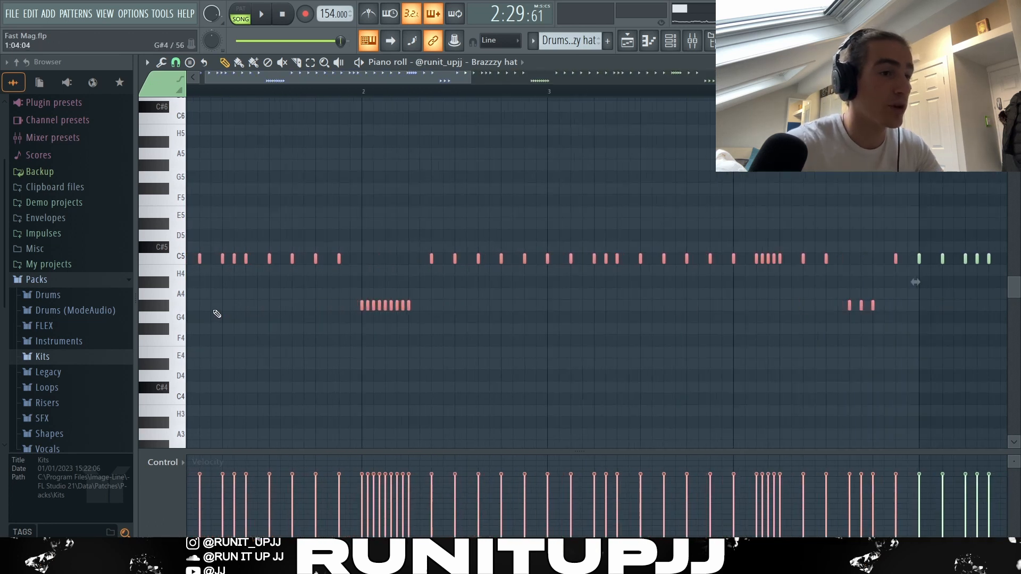
Examine the Brazzzy hat pattern by highlighting the three-note C5 groups in bars 1 and 3 and the G#4 roll starting bar 2.
{"action": "left_click", "coordinate": [228, 323]}
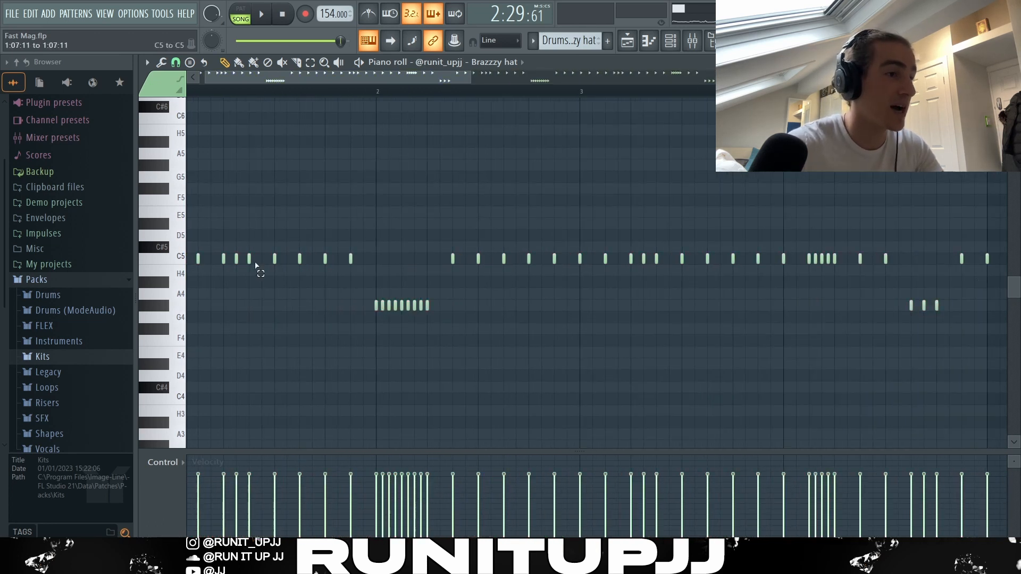
{"action": "left_click_drag", "start_coordinate": [255, 254], "coordinate": [221, 276]}
{"action": "left_click_drag", "start_coordinate": [662, 253], "coordinate": [616, 277]}
{"action": "scroll", "coordinate": [492, 290], "scroll_direction": "down", "scroll_amount": 4}
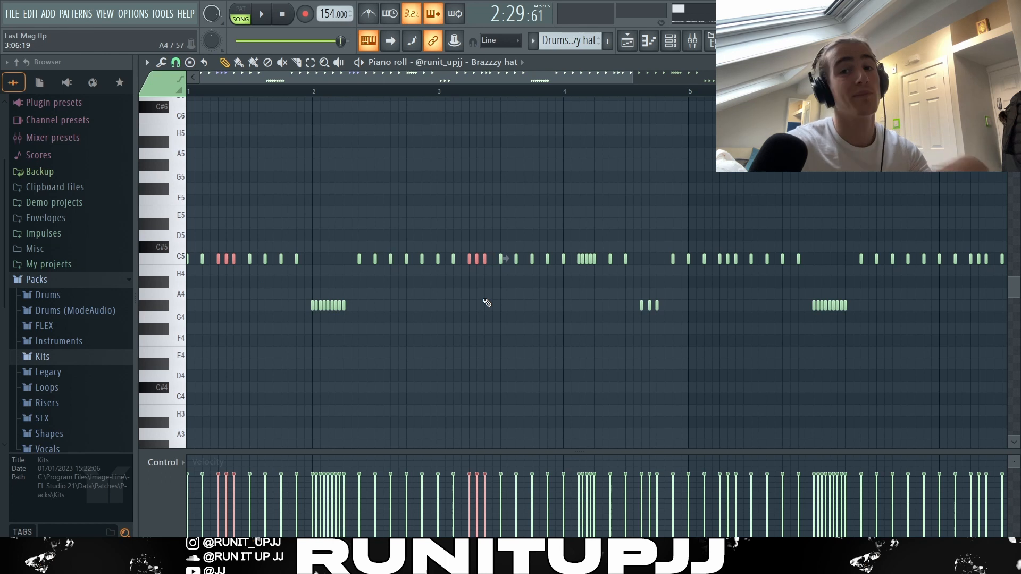
{"action": "left_click_drag", "start_coordinate": [283, 301], "coordinate": [433, 319]}
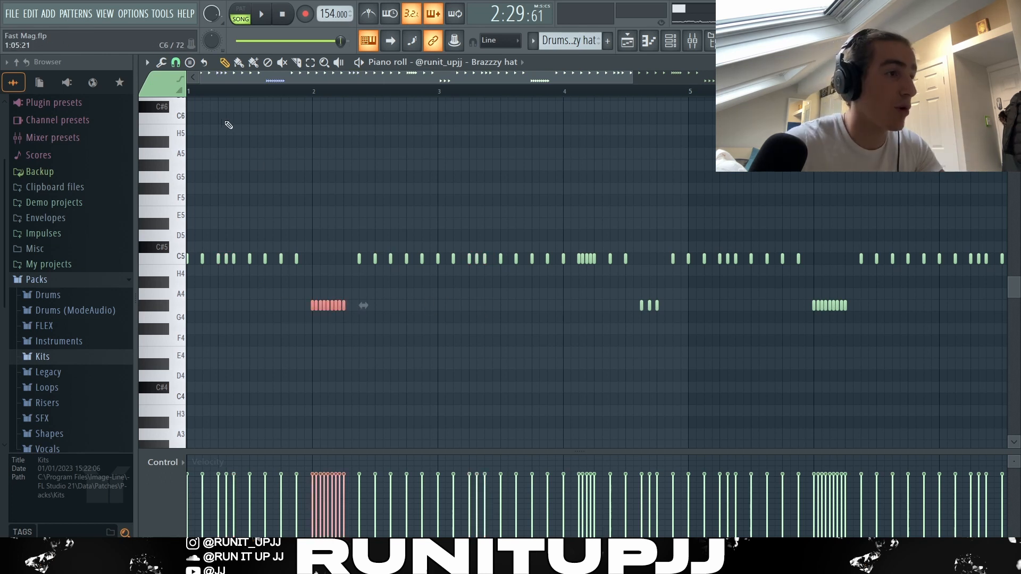
Set the piano roll's grid snap to 1/2 step for the G#4 hat roll at bar 2.
{"action": "left_click", "coordinate": [175, 62]}
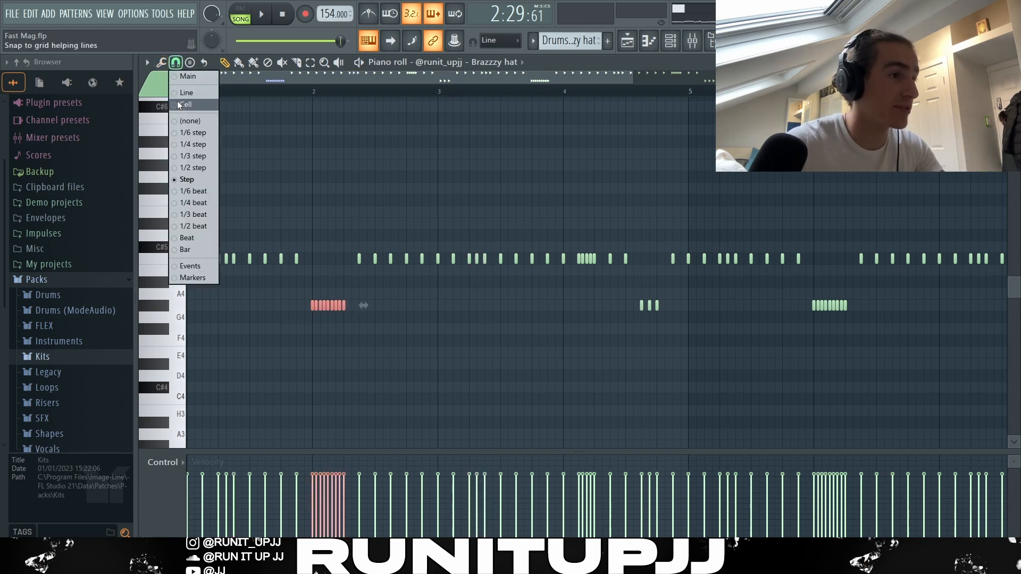
{"action": "left_click", "coordinate": [191, 166]}
{"action": "scroll", "coordinate": [273, 325], "scroll_direction": "up", "scroll_amount": 6}
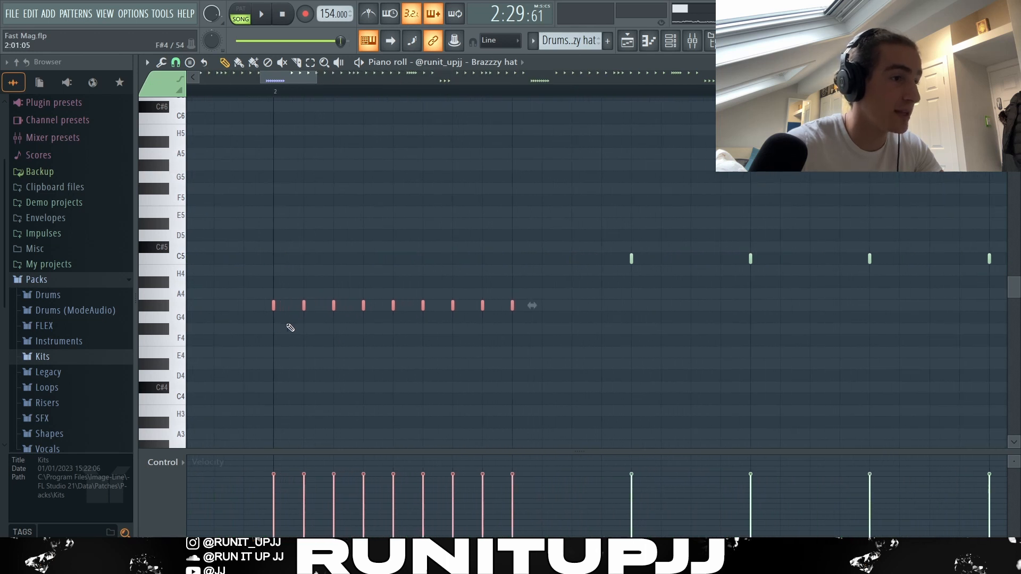
{"action": "left_click", "coordinate": [551, 330], "text": "ctrl"}
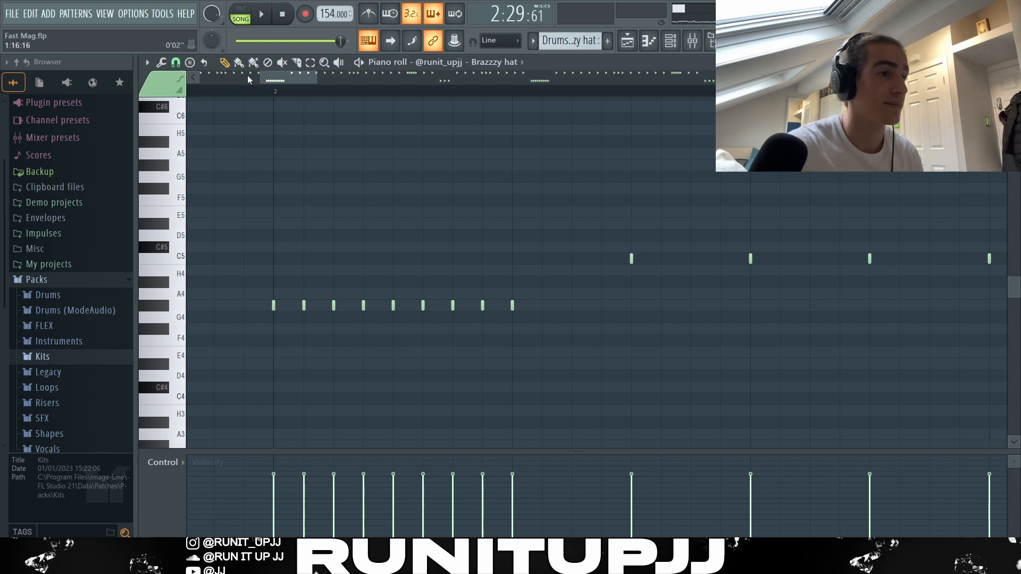
Try painting a row of nine 1/2-step hats on A#4 at bar 2, delete it, and try scattering the roll across different pitches.
{"action": "left_click", "coordinate": [278, 281]}
{"action": "left_click_drag", "start_coordinate": [281, 276], "coordinate": [404, 283]}
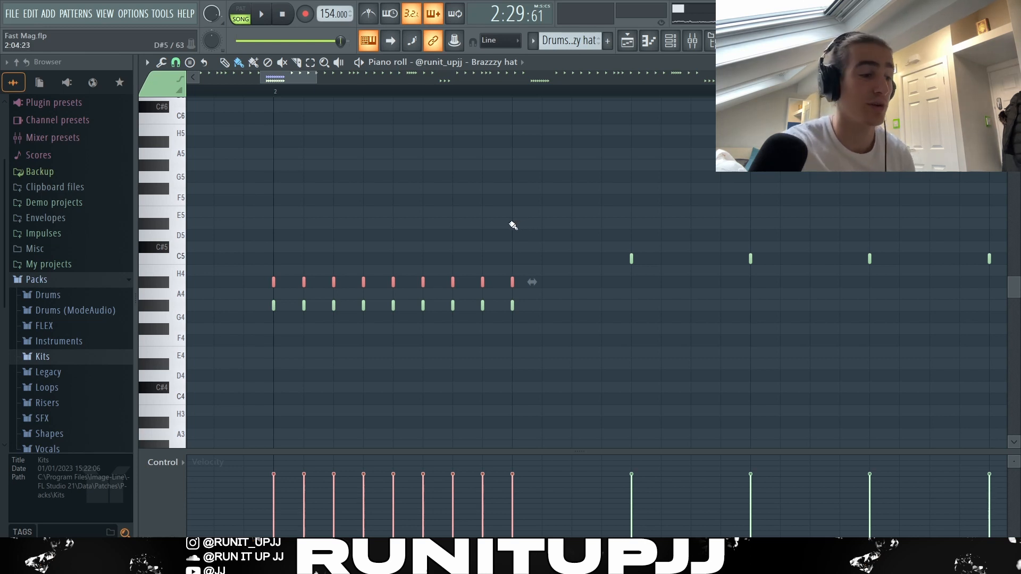
{"action": "key", "text": "Delete"}
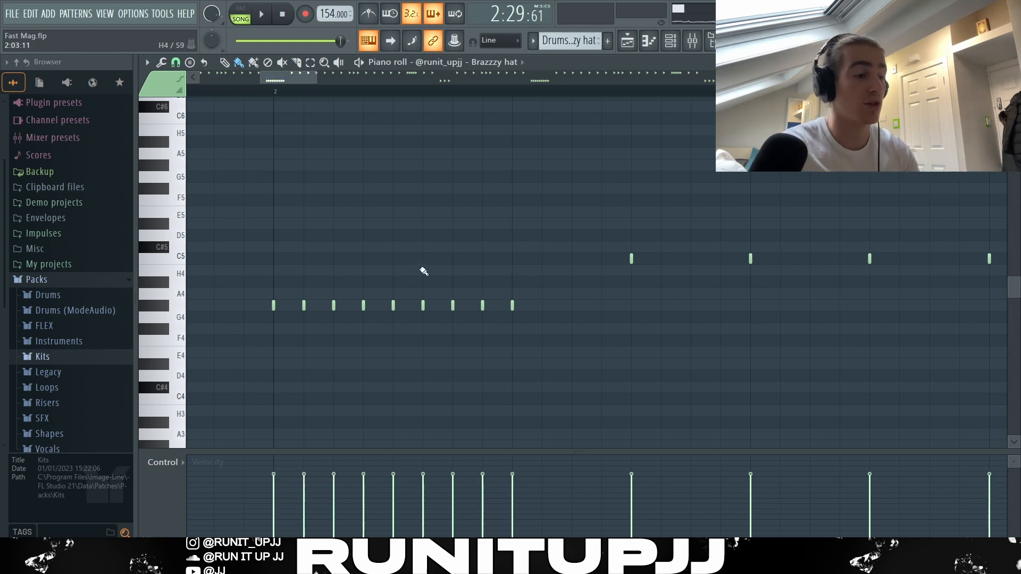
{"action": "mouse_move", "coordinate": [275, 220]}
{"action": "left_mouse_down"}
{"action": "mouse_move", "coordinate": [335, 314]}
{"action": "mouse_move", "coordinate": [429, 242]}
{"action": "mouse_move", "coordinate": [472, 138]}
{"action": "mouse_move", "coordinate": [508, 330]}
{"action": "mouse_move", "coordinate": [521, 236]}
{"action": "left_mouse_up"}
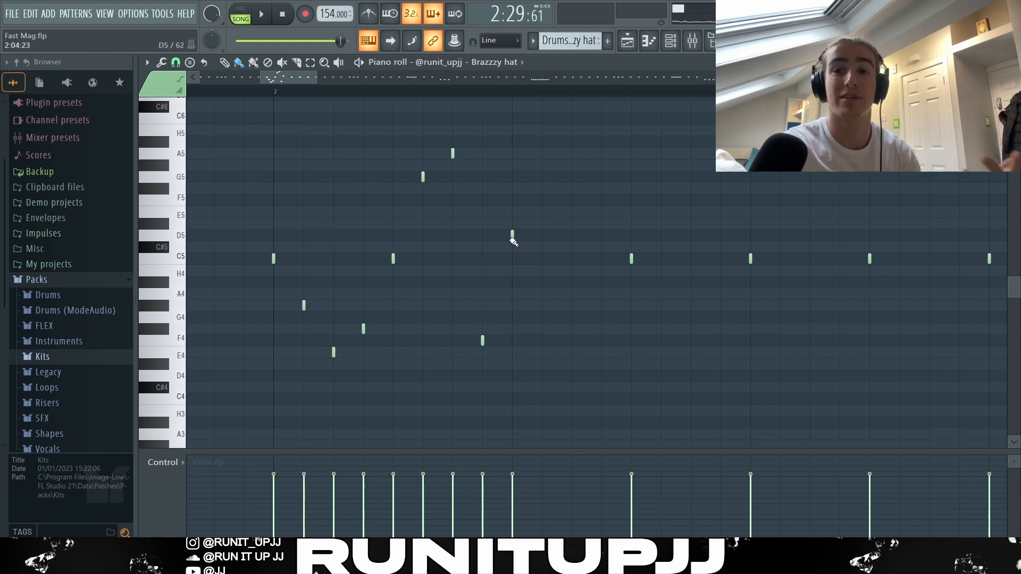
Examine the hat pattern's five-note C5 roll in bar 4 and highlight the first four bars that repeat from bar 5.
{"action": "left_click_drag", "start_coordinate": [434, 258], "coordinate": [582, 263]}
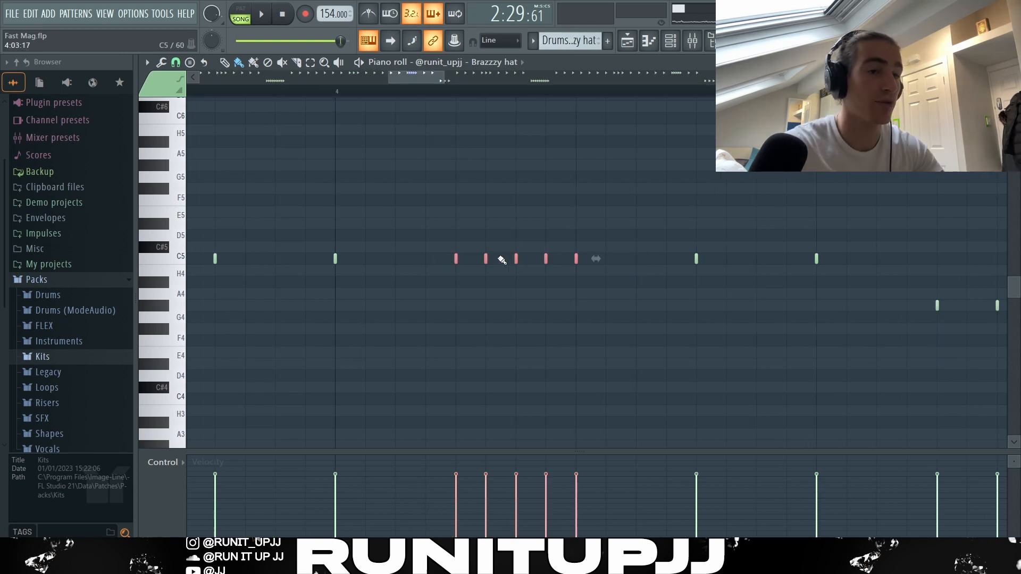
{"action": "scroll", "coordinate": [489, 266], "scroll_direction": "down", "scroll_amount": 5}
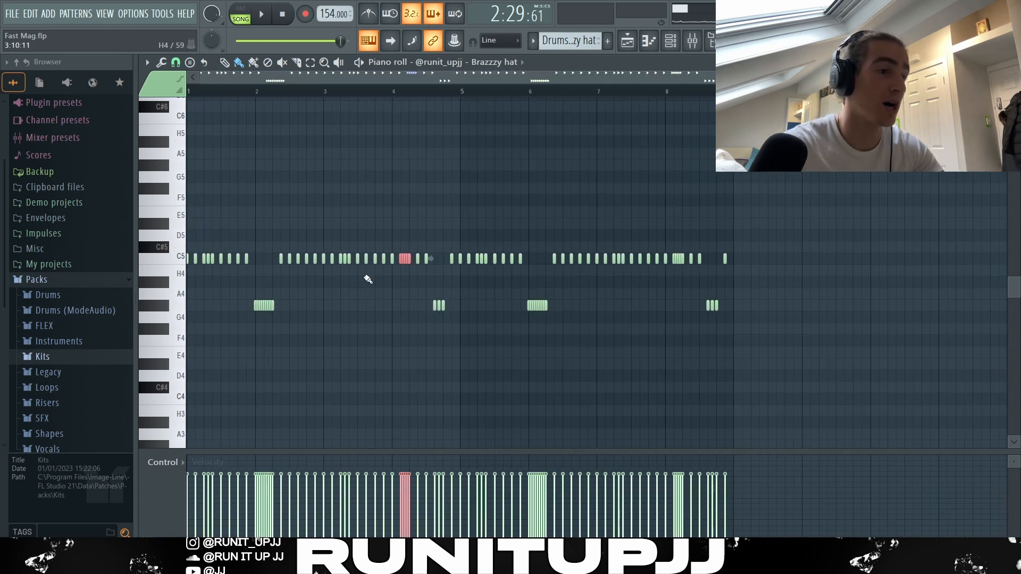
{"action": "left_click", "coordinate": [461, 341], "text": "ctrl"}
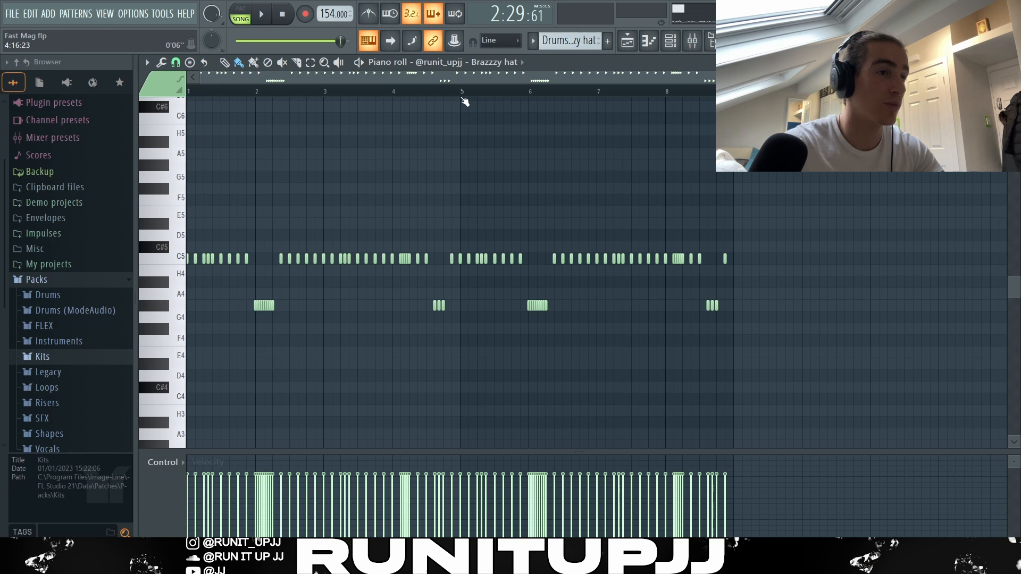
{"action": "left_click_drag", "start_coordinate": [462, 98], "coordinate": [187, 98]}
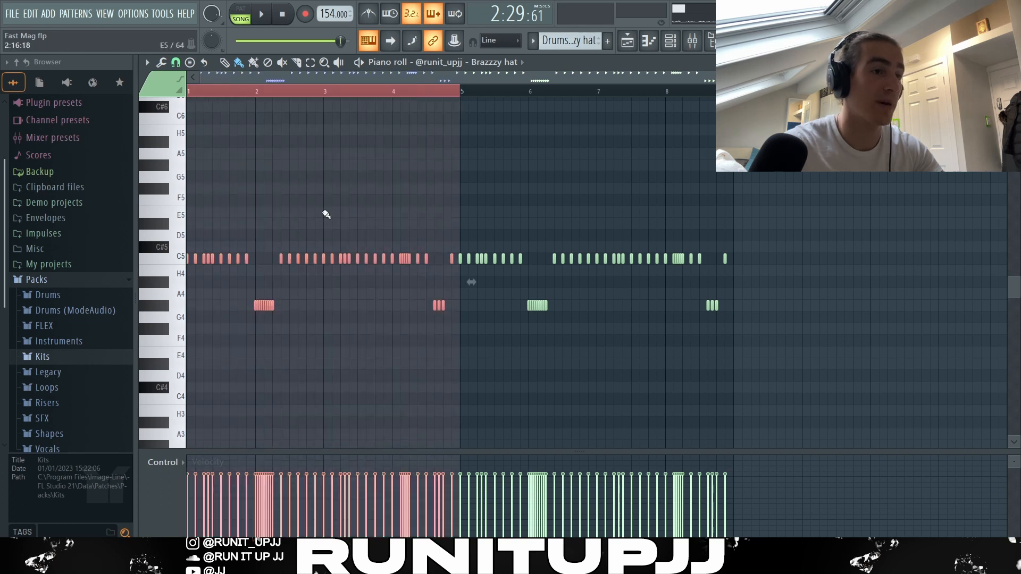
{"action": "left_click", "coordinate": [899, 270], "text": "ctrl"}
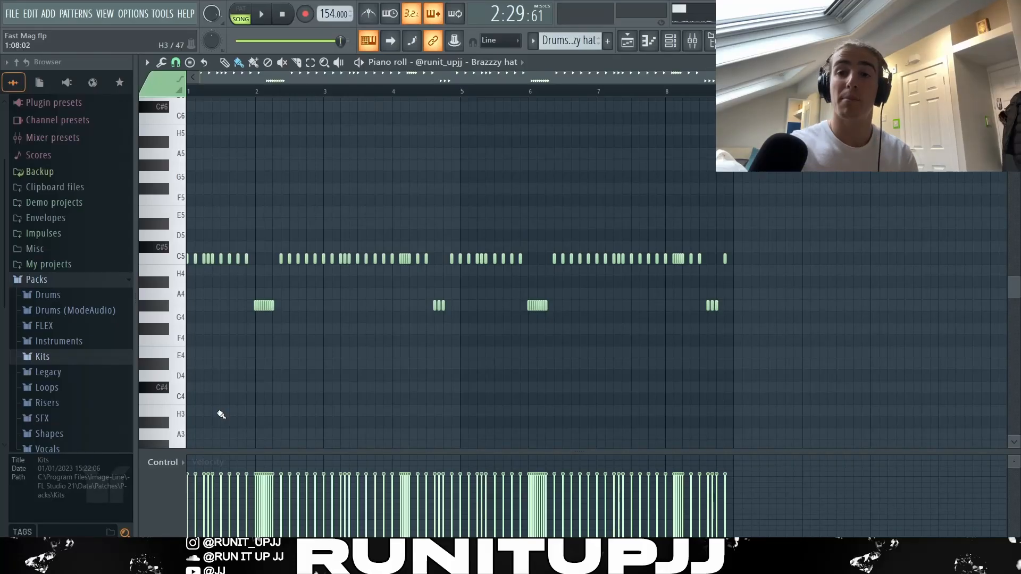
Display note pan in the Brazzzy hat control lane and inspect the panning of the lower-pitched rolls.
{"action": "left_click", "coordinate": [173, 464]}
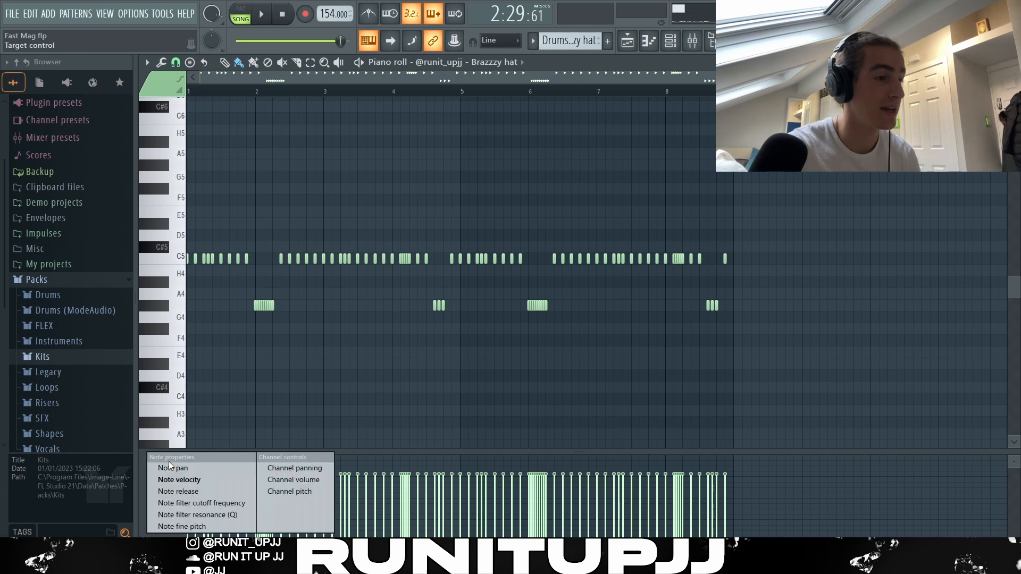
{"action": "left_click", "coordinate": [184, 467]}
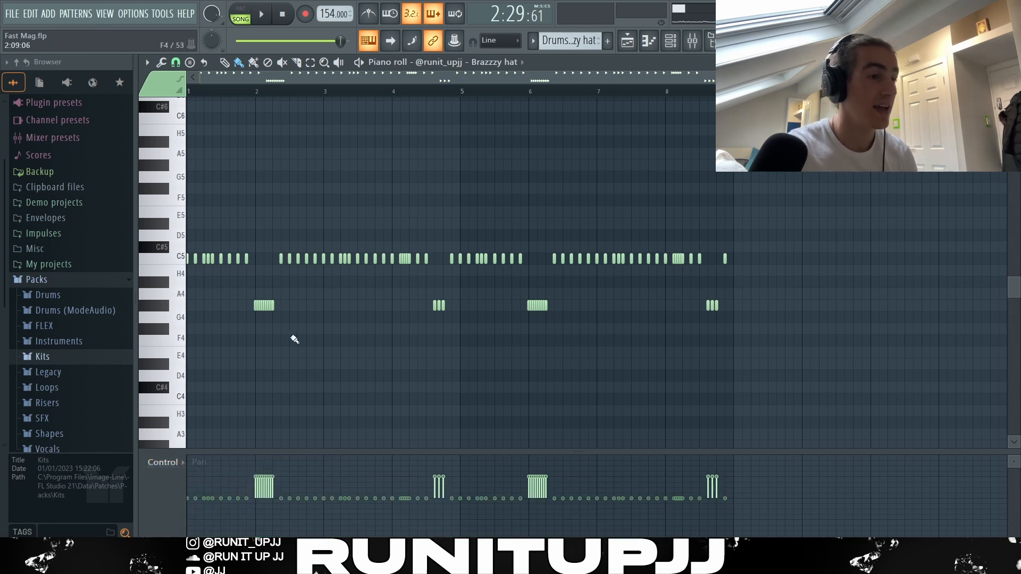
{"action": "left_click_drag", "start_coordinate": [251, 291], "coordinate": [821, 381]}
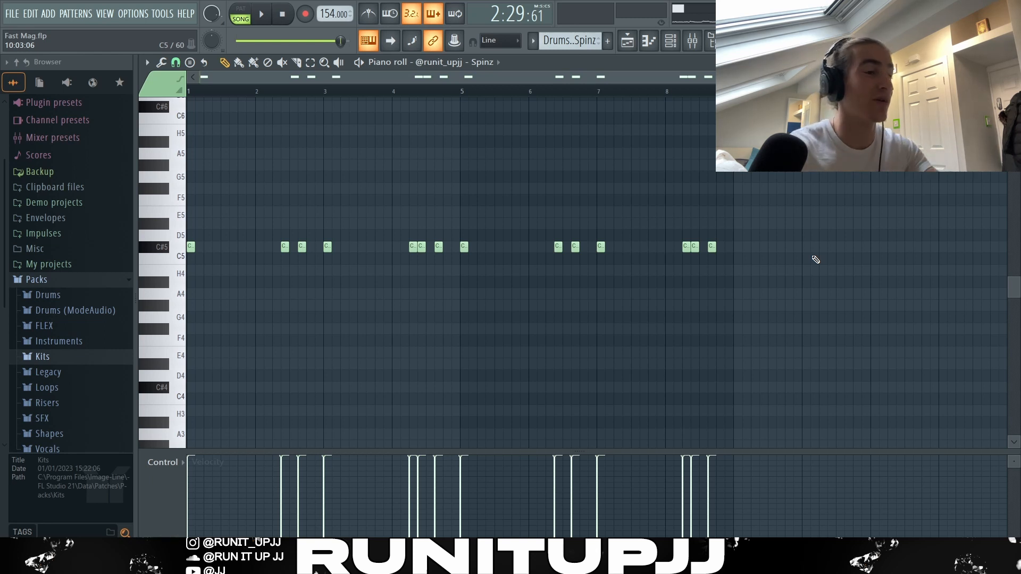
Examine the Spinz pattern by highlighting the C#5 notes in its first four bars and all of its notes together.
{"action": "left_click_drag", "start_coordinate": [449, 258], "coordinate": [130, 226]}
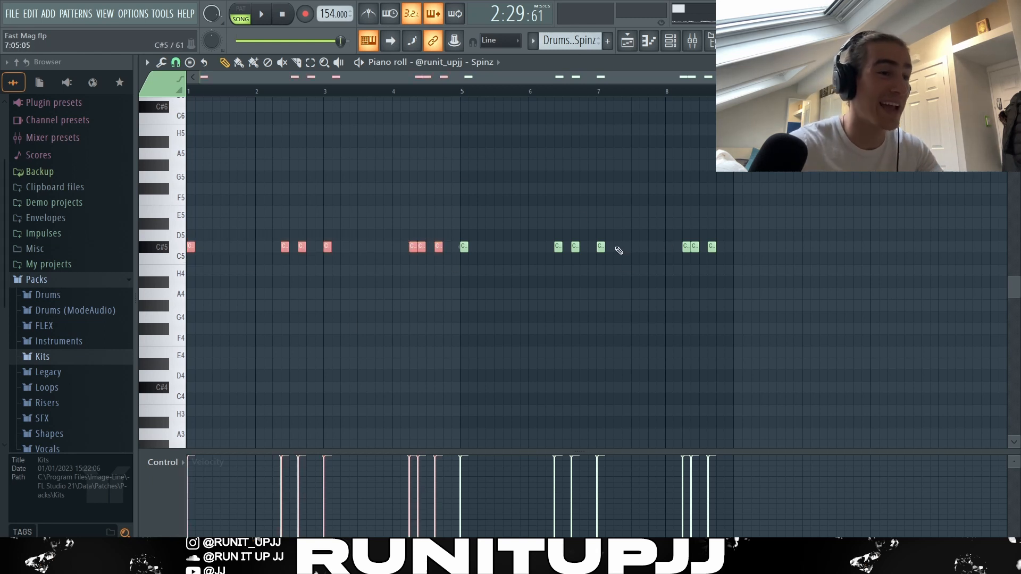
{"action": "left_click", "coordinate": [324, 282], "text": "ctrl"}
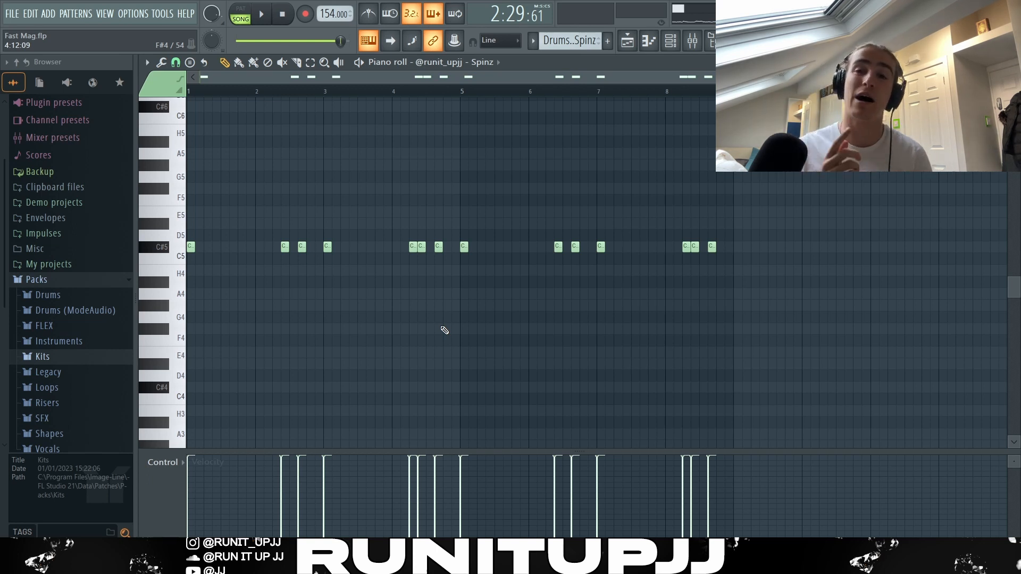
{"action": "key", "text": "ctrl+a"}
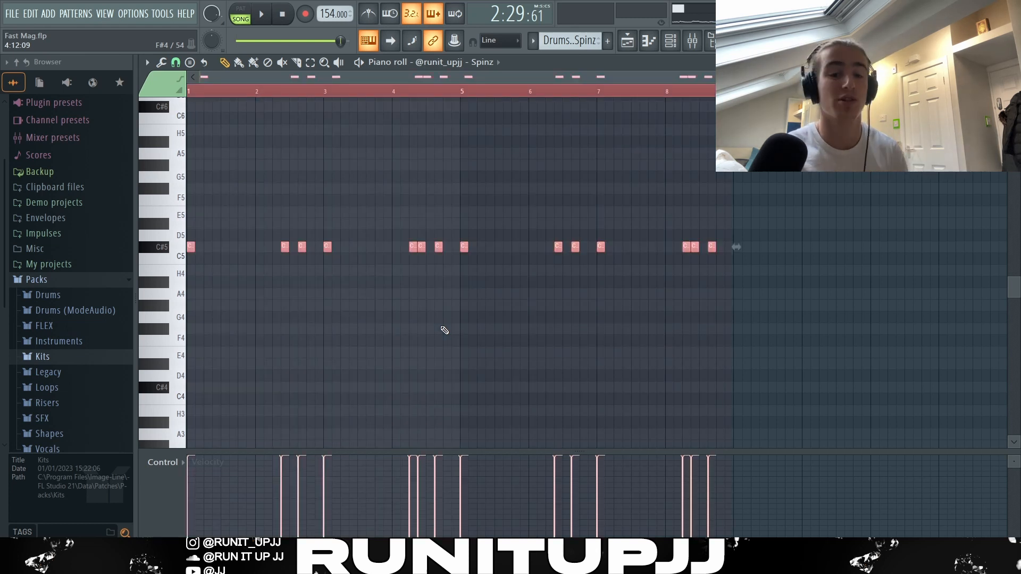
Examine the Zap pattern by highlighting its two five-note C5 groups in bars 3 and 7.
{"action": "scroll", "coordinate": [396, 298], "scroll_direction": "up", "scroll_amount": 2}
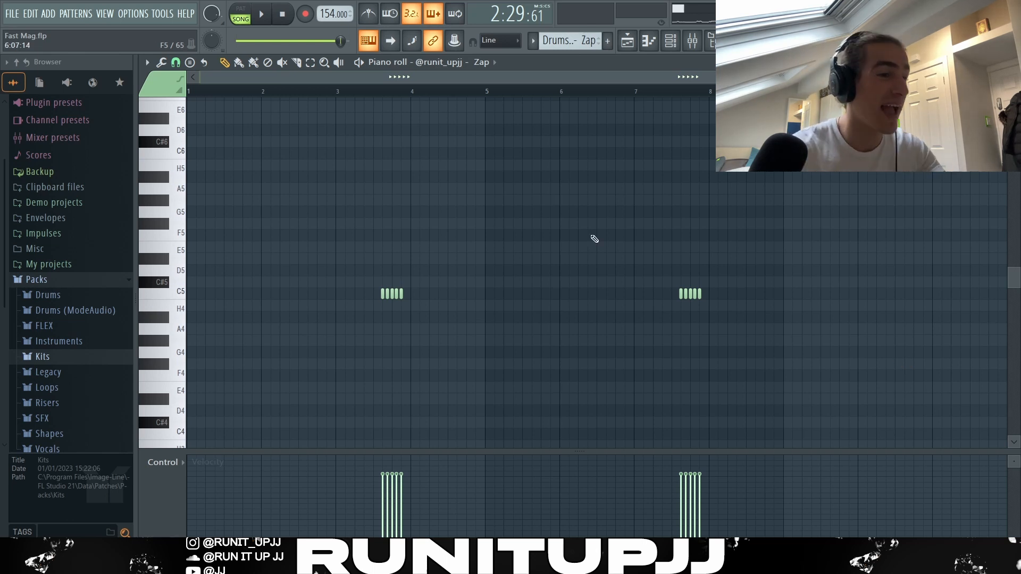
{"action": "left_click_drag", "start_coordinate": [455, 305], "coordinate": [337, 288]}
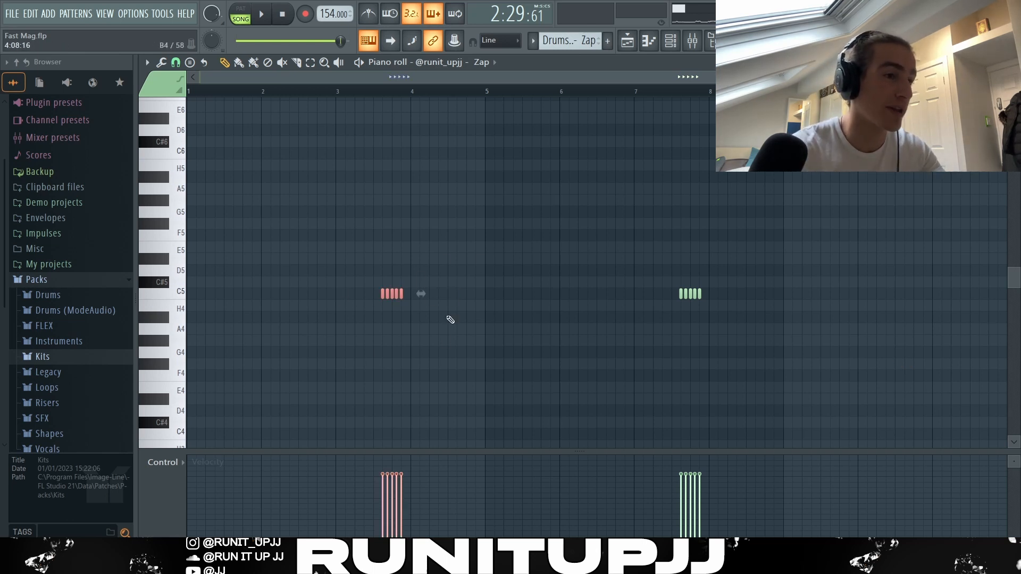
{"action": "left_click_drag", "start_coordinate": [763, 285], "coordinate": [639, 319]}
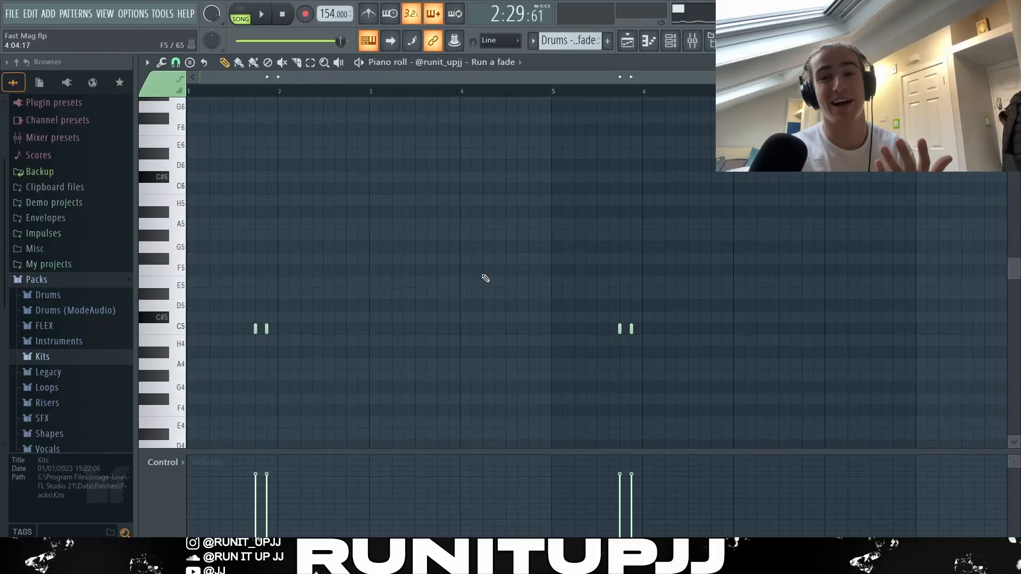
Examine the note pairs in the Run a fade pattern and the pairs closing each four-bar section of the following drum pattern.
{"action": "scroll", "coordinate": [844, 241], "scroll_direction": "down", "scroll_amount": 2}
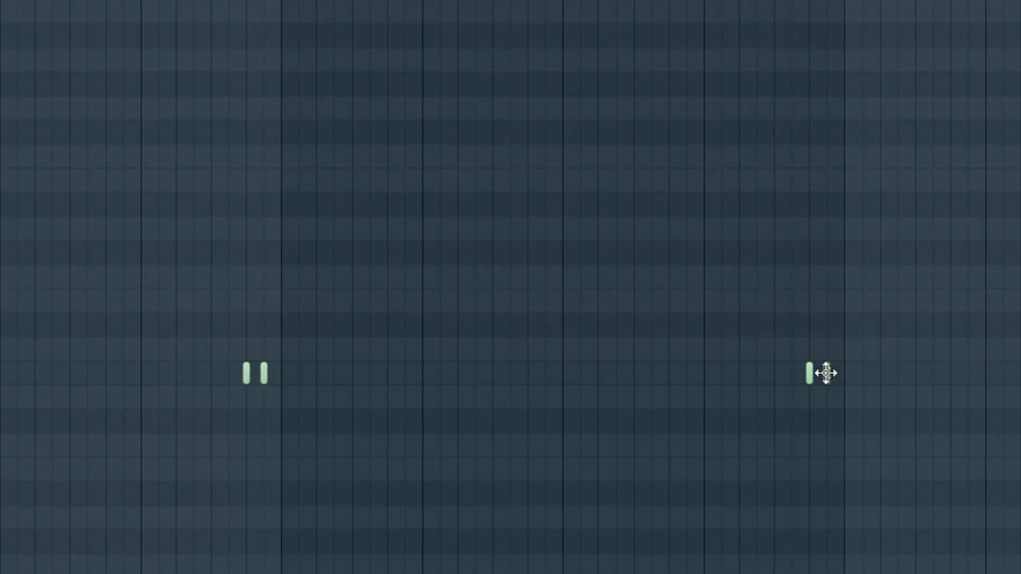
{"action": "left_click", "coordinate": [825, 373]}
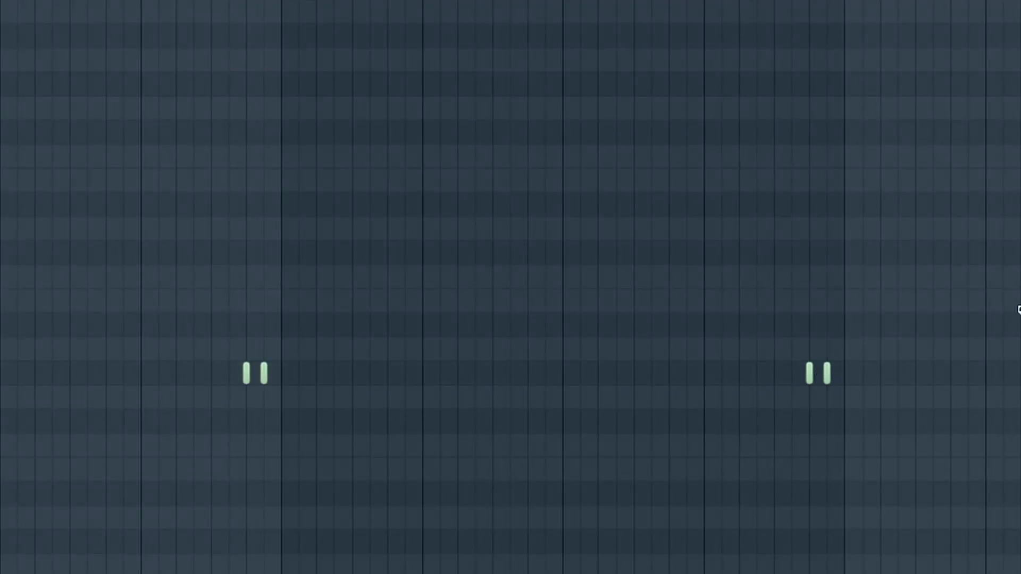